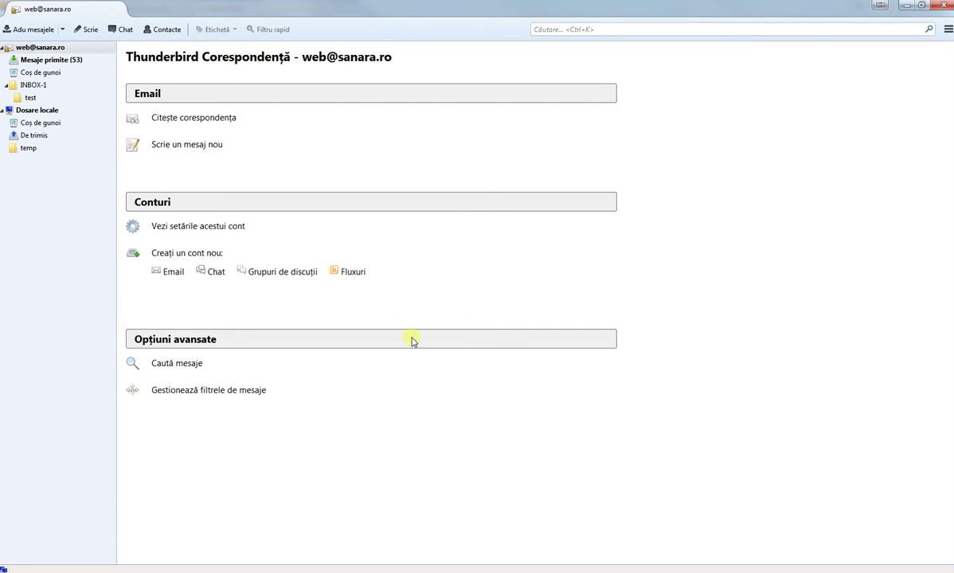
key("alt+Tab")
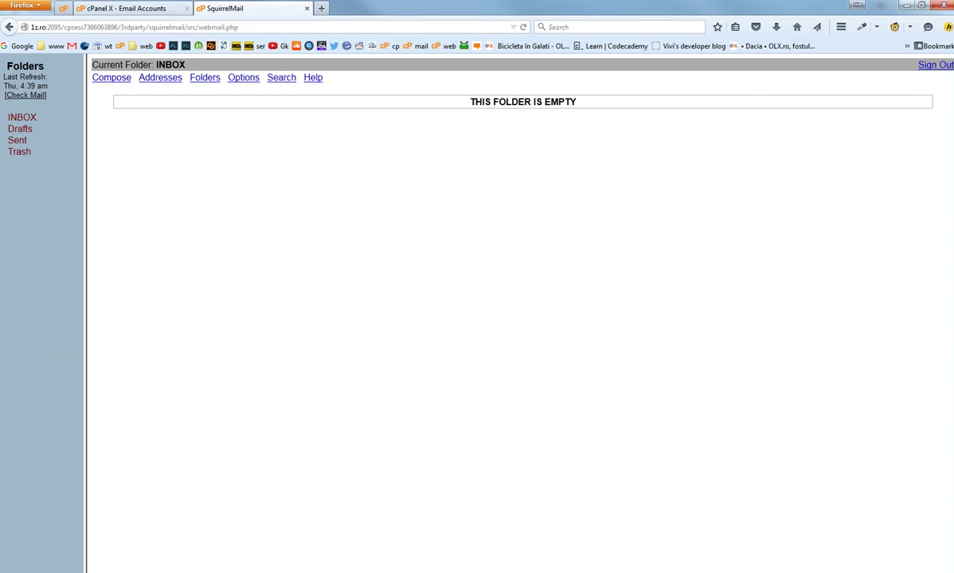
left_click(132, 8)
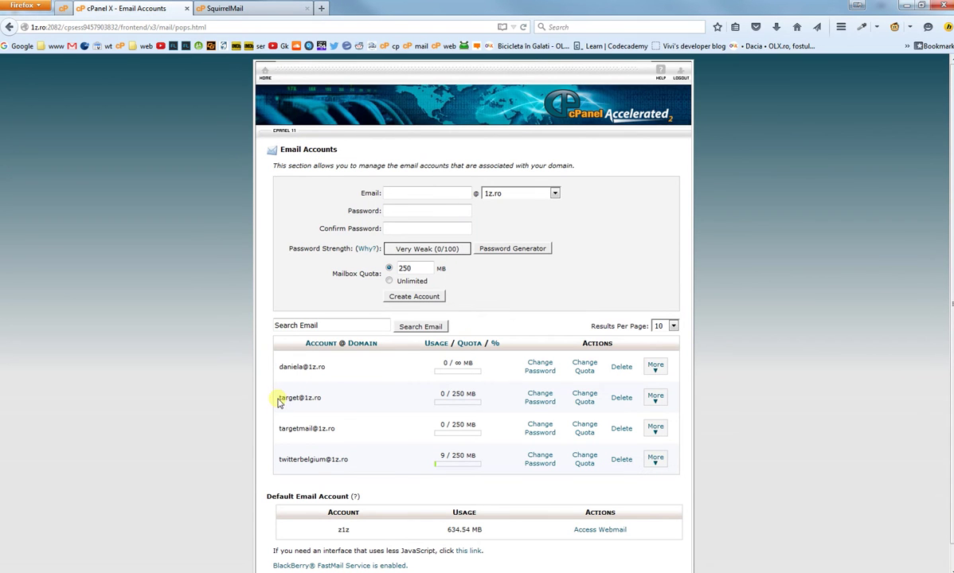
left_click_drag(279, 402, 351, 402)
key("ctrl+c")
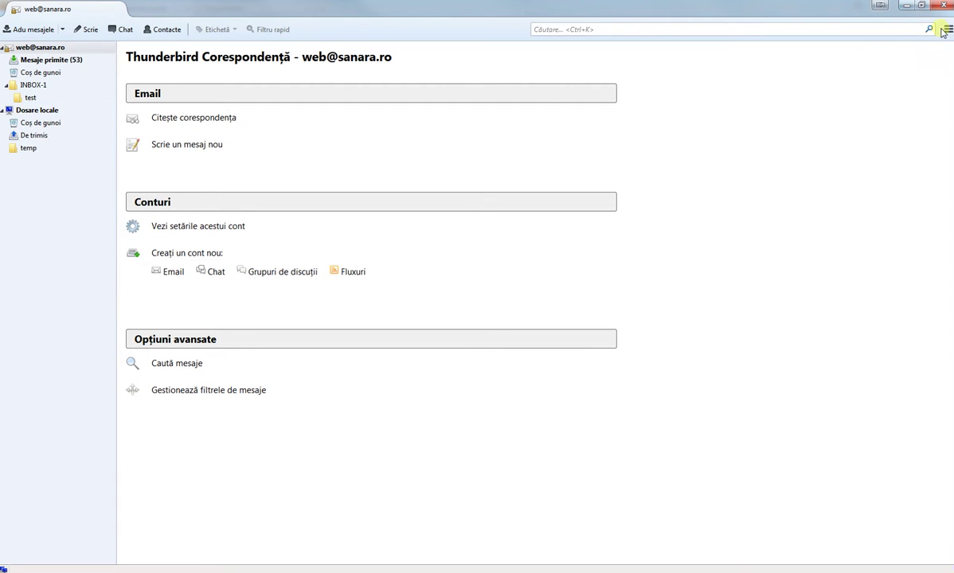
left_click(945, 30)
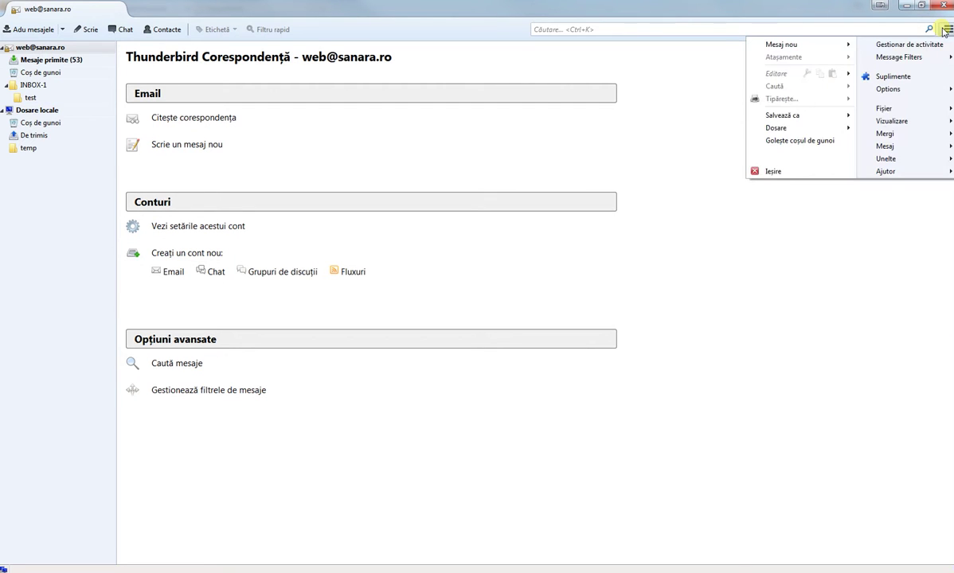
mouse_move(891, 89)
left_click(851, 104)
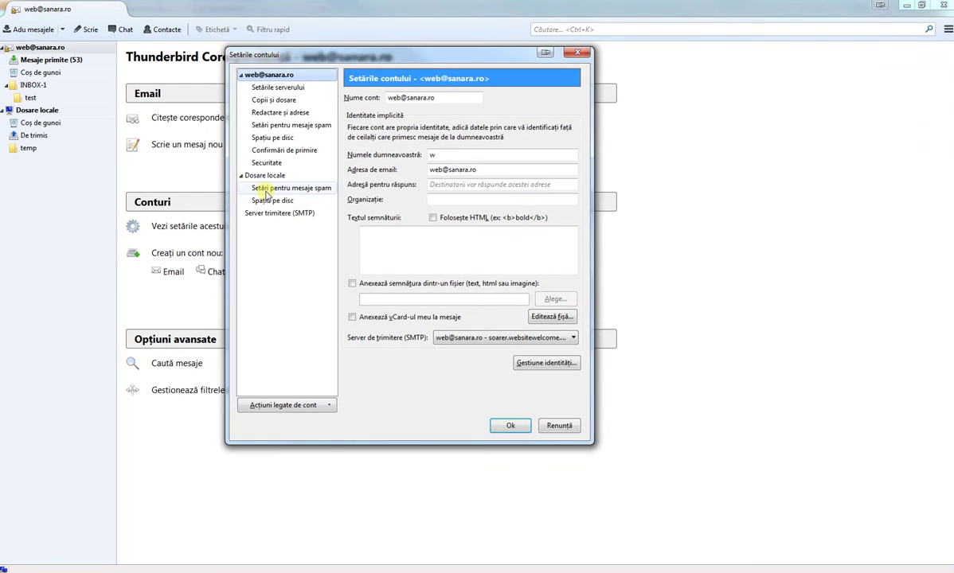
left_click(300, 406)
left_click(299, 422)
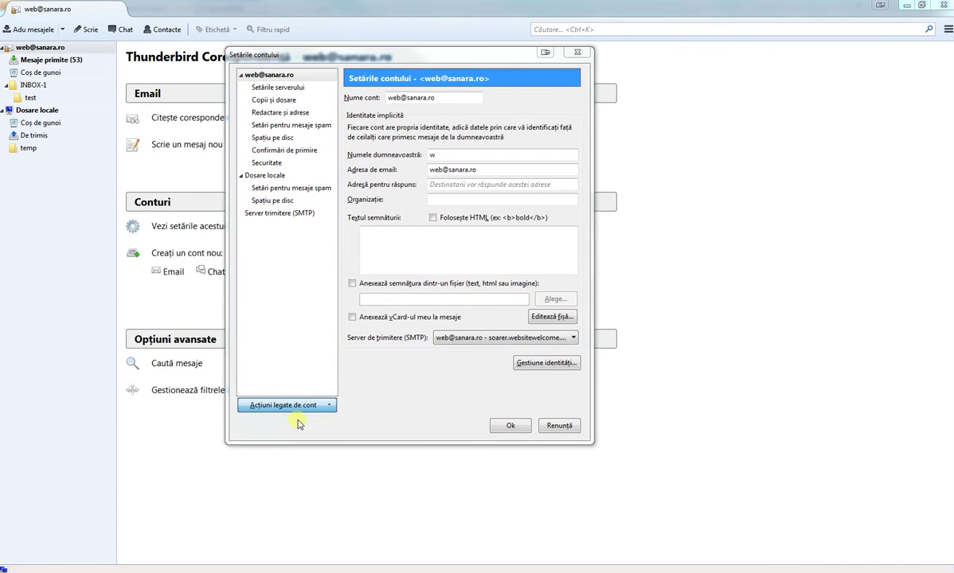
left_click(364, 167)
key("ctrl+v")
left_click(362, 181)
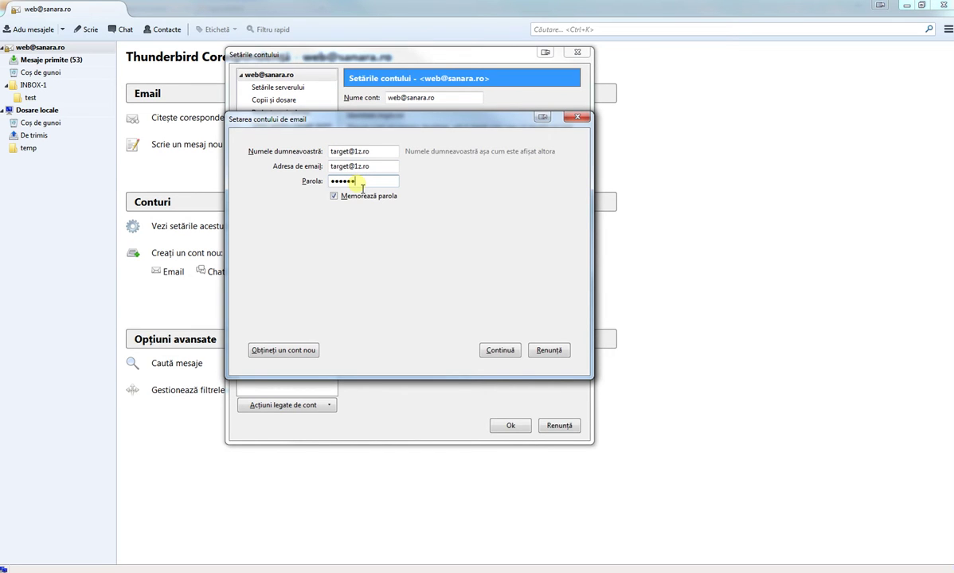
left_click(510, 349)
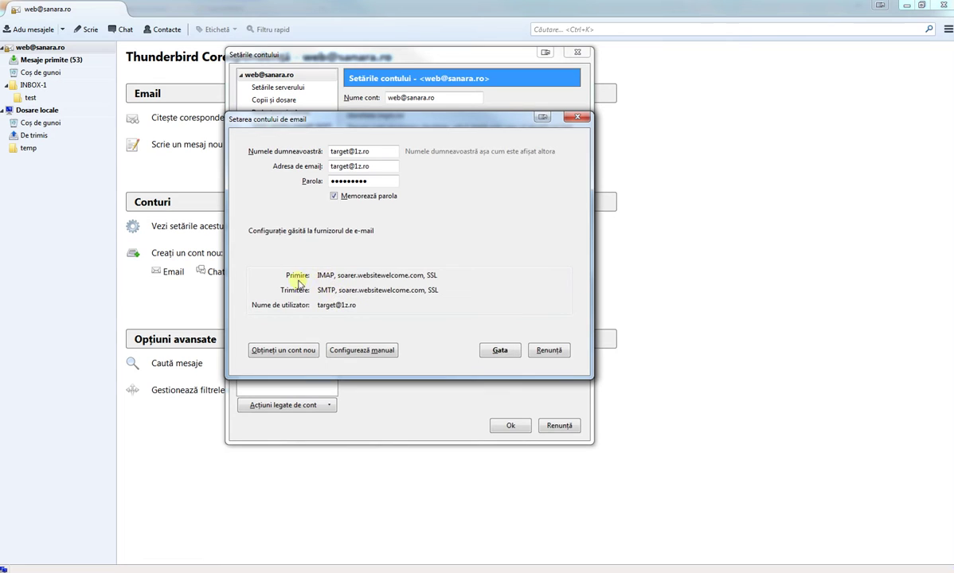
left_click(486, 348)
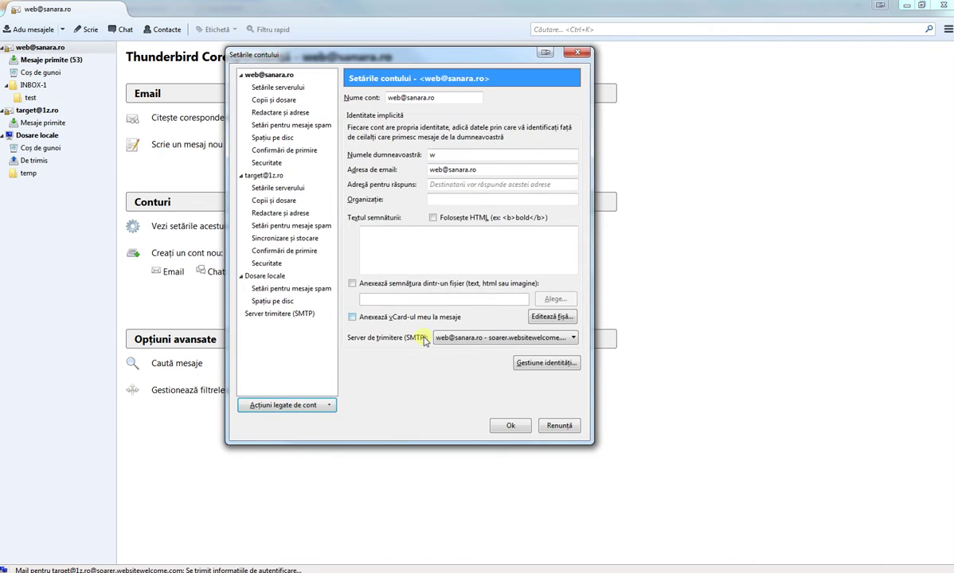
left_click(508, 425)
left_click(39, 110)
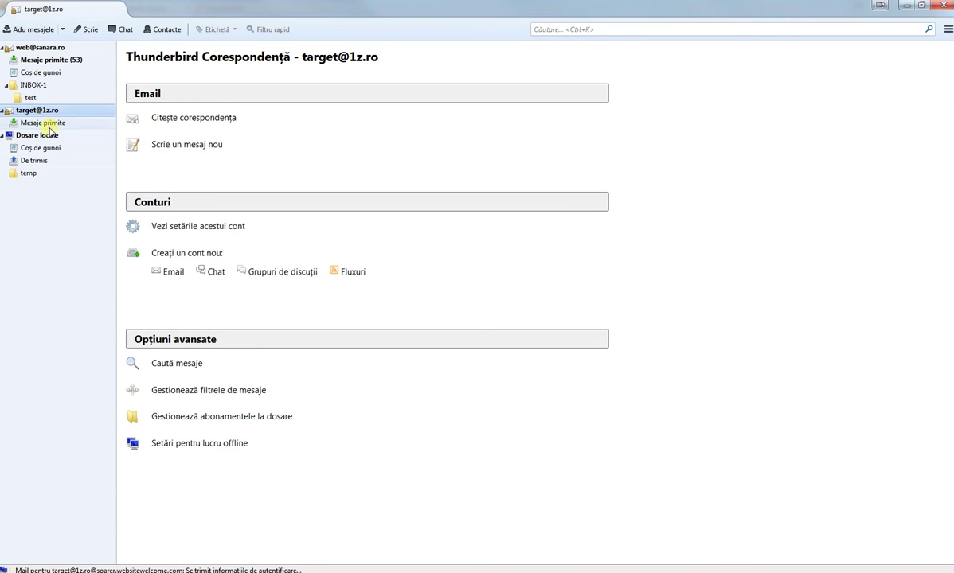
left_click(46, 123)
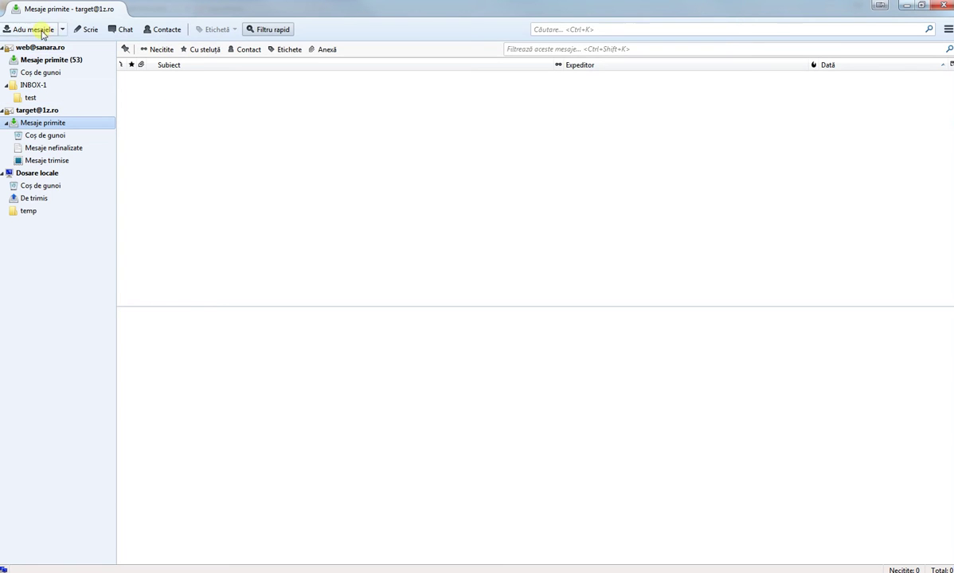
left_click(61, 570)
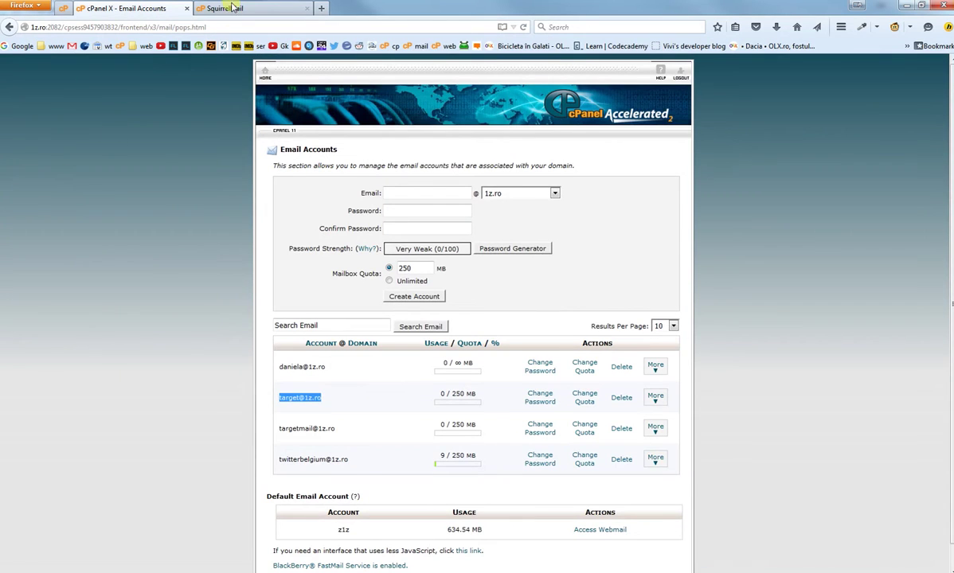
left_click(223, 8)
left_click(22, 117)
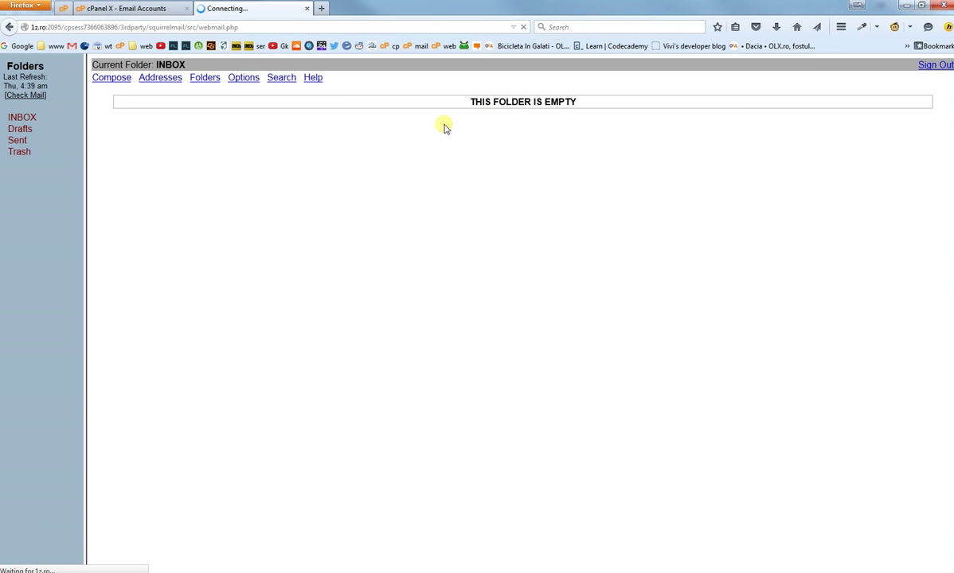
left_click(113, 82)
left_click(398, 110)
type("ta")
left_click(392, 121)
Step: Give it subject and body 'test', send it, and open the received message
key("Tab")
key("Tab")
key("Tab")
type("test")
left_click(428, 283)
type("test")
left_click(523, 412)
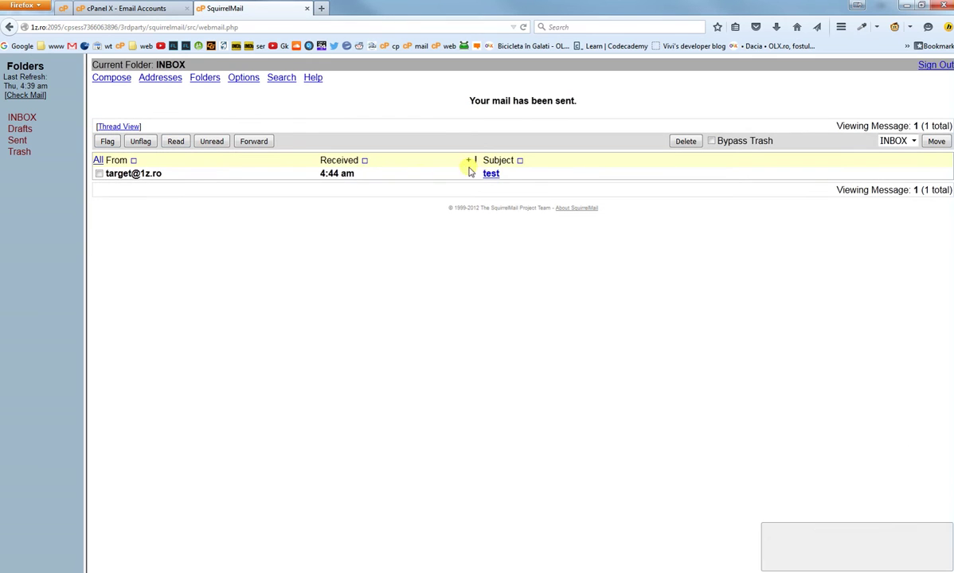
left_click(488, 174)
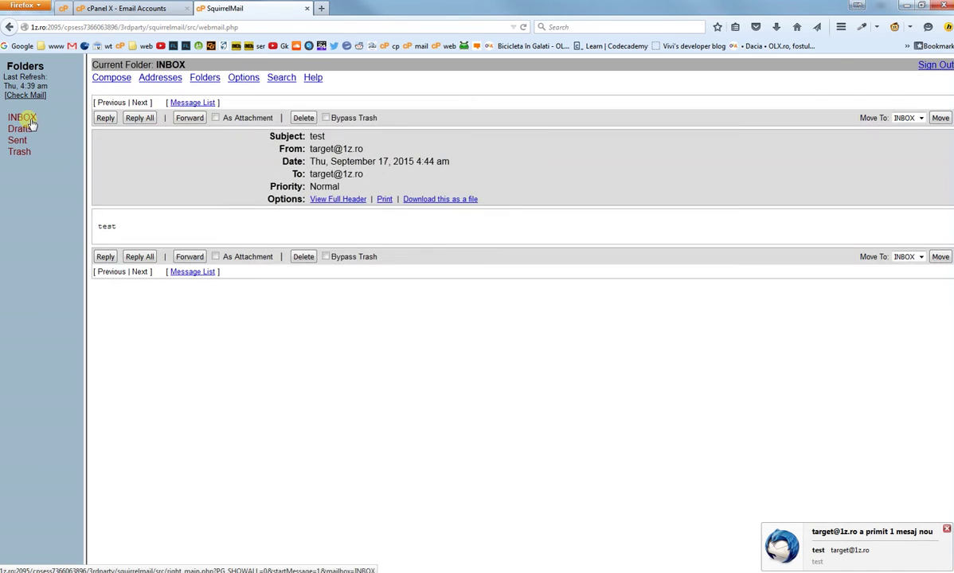
key("alt+Tab")
left_click(166, 80)
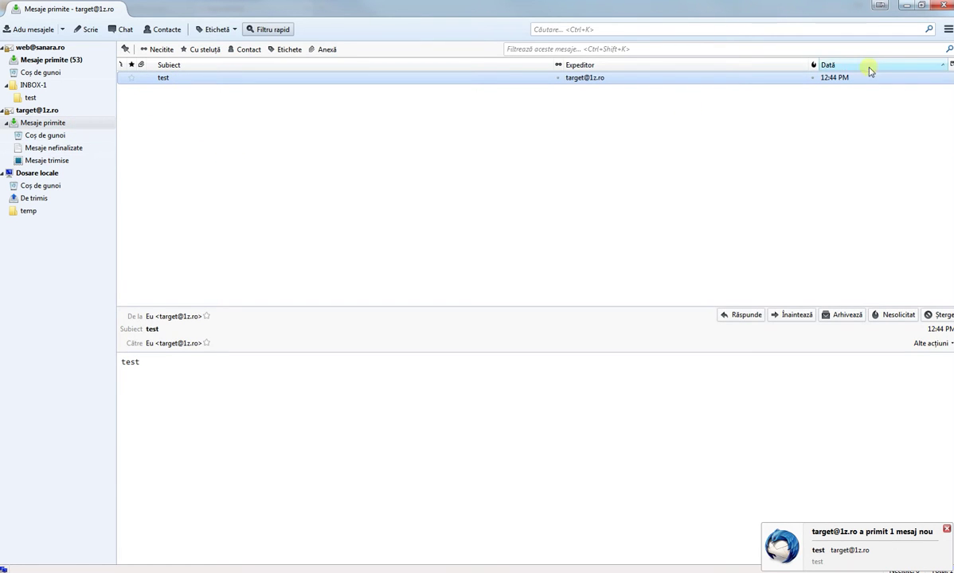
left_click(947, 29)
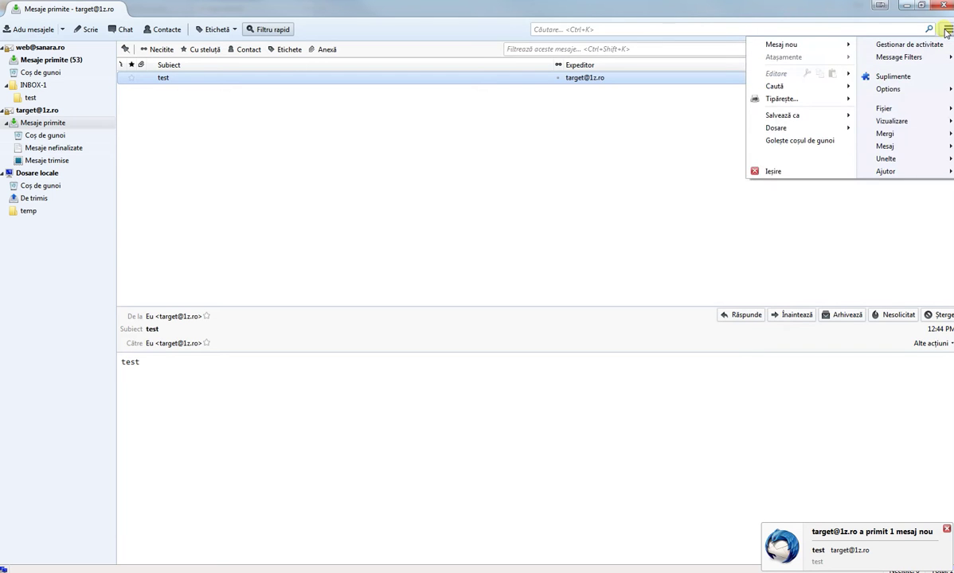
mouse_move(892, 91)
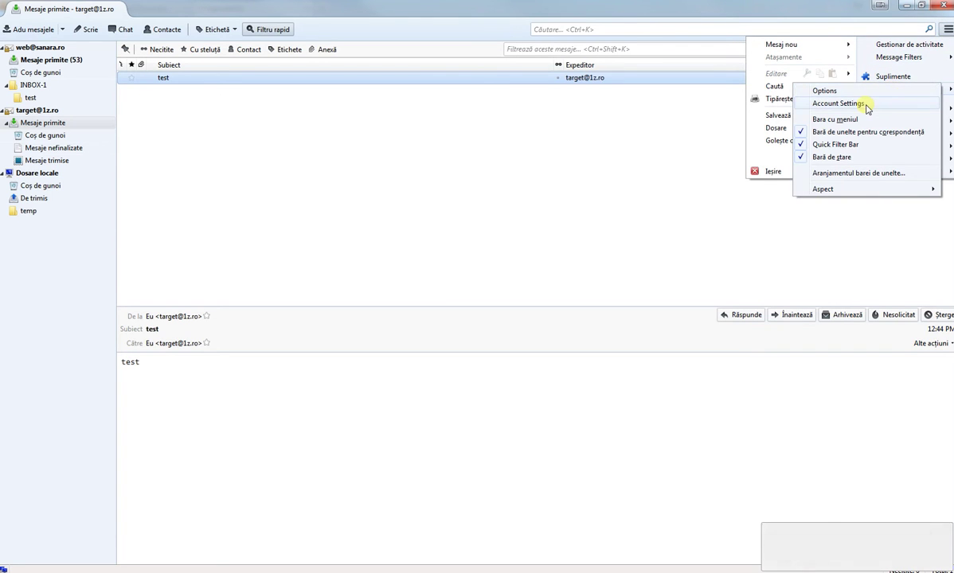
left_click(866, 106)
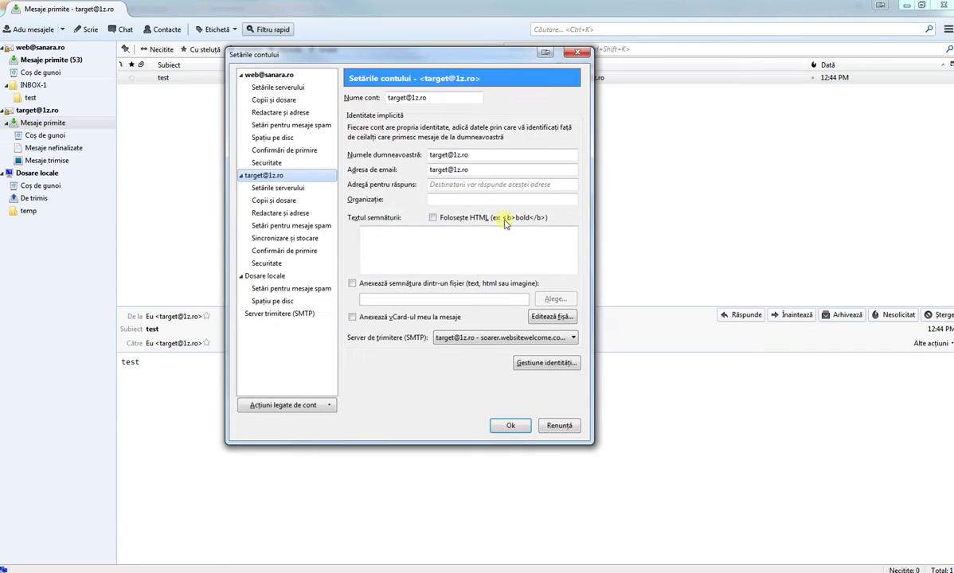
left_click(279, 189)
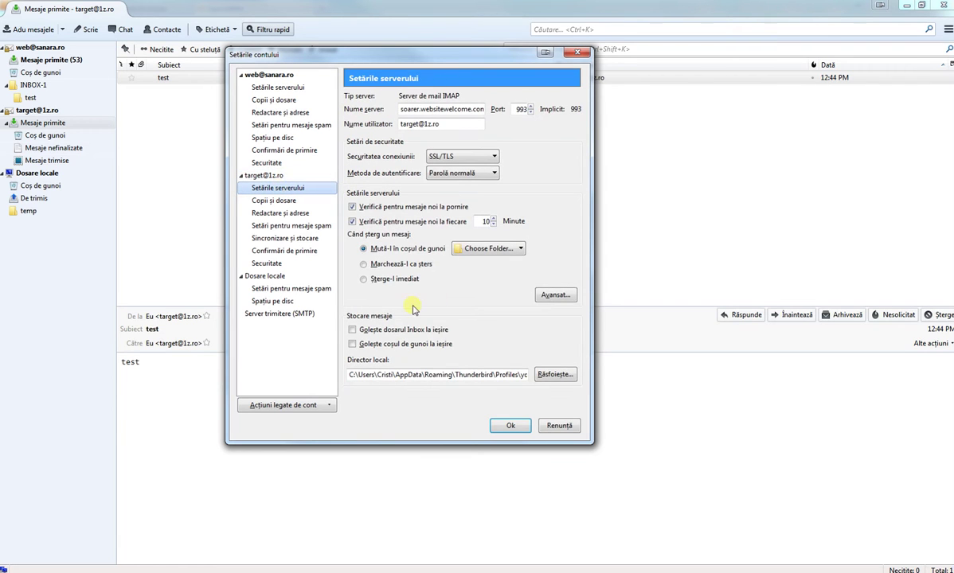
left_click(273, 201)
left_click(278, 188)
right_click(437, 381)
left_click_drag(419, 379, 599, 377)
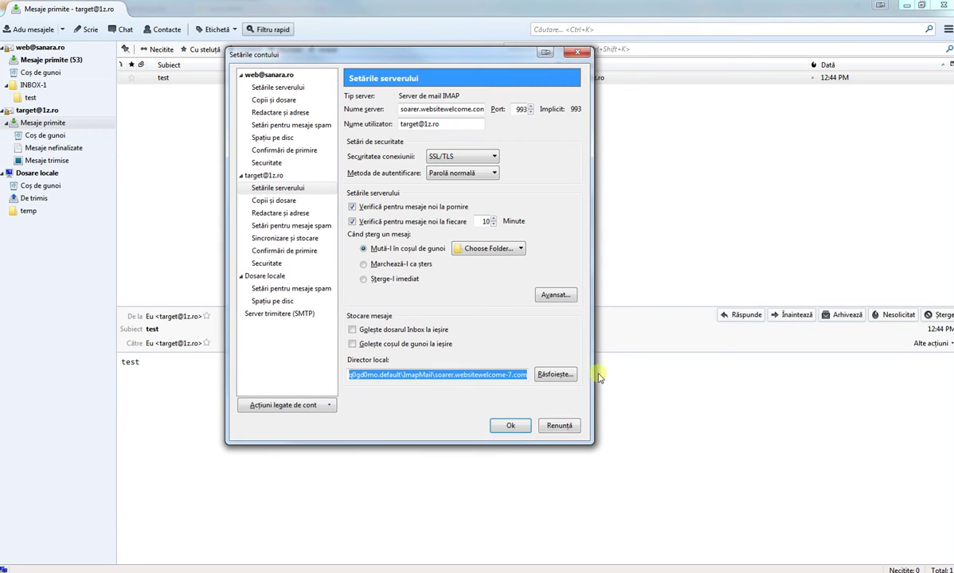
left_click(485, 377)
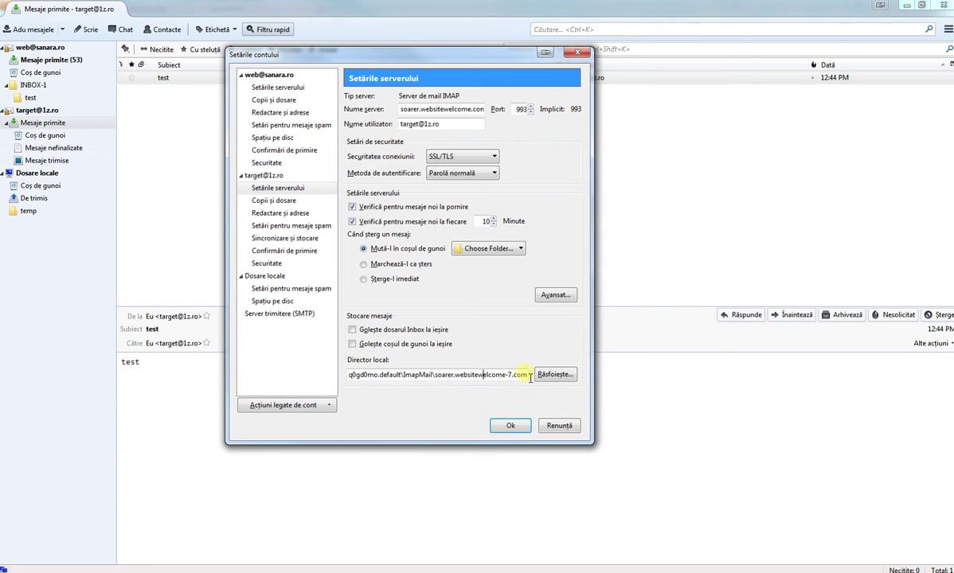
key("ctrl+a")
Step: Close the old Explorer windows and open the account's local mail folder from the copied path
left_click(72, 570)
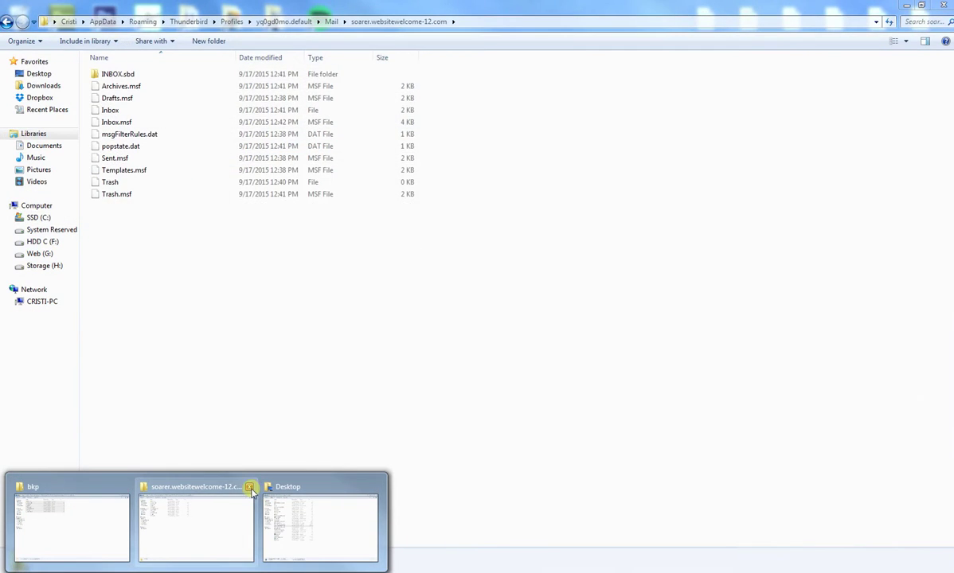
left_click(250, 487)
left_click(121, 483)
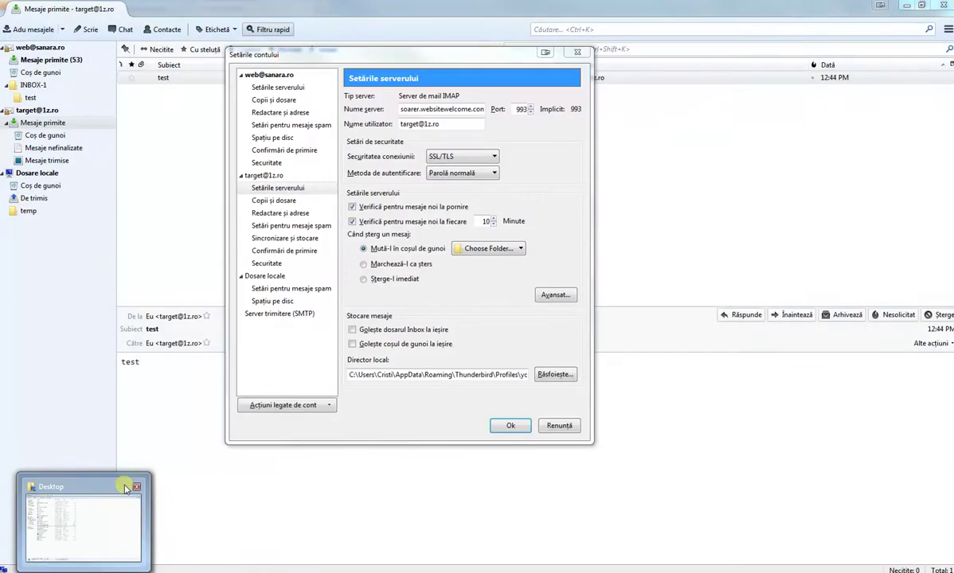
left_click(125, 488)
right_click(111, 550)
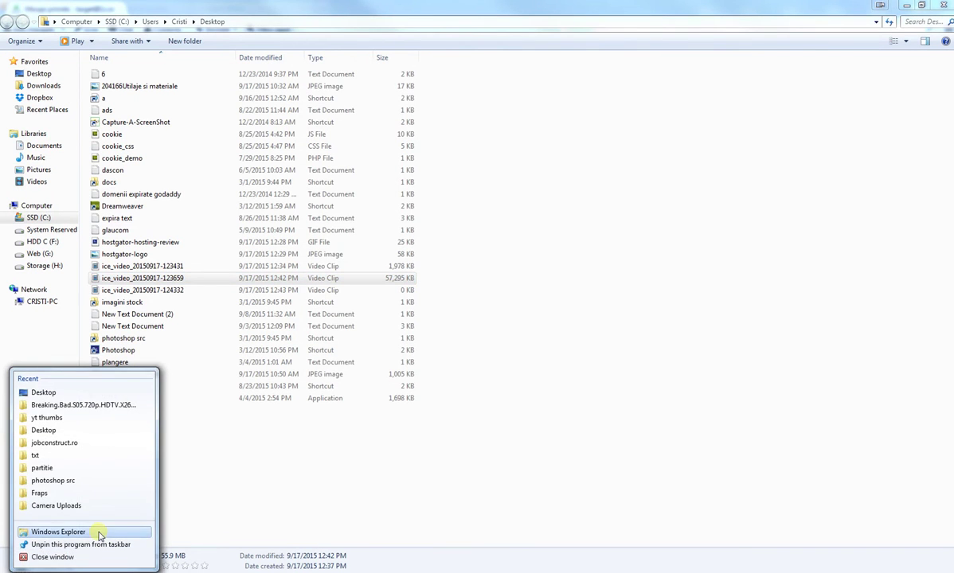
left_click(70, 535)
left_click(255, 22)
type("C:\\Users\\Cristi\\AppData\\Roaming\\Thunderbird\\Profiles\\yq0gd0mo.default\\ImapMail\\soarer.websitewelcome-7.com")
key("Return")
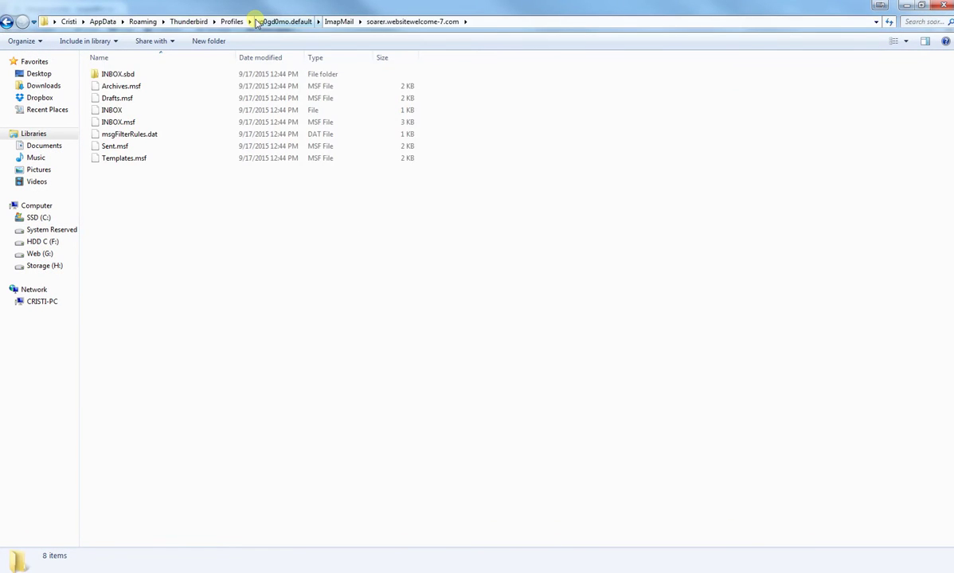
Step: Copy all eight of the account's mail files
left_click_drag(292, 241, 128, 74)
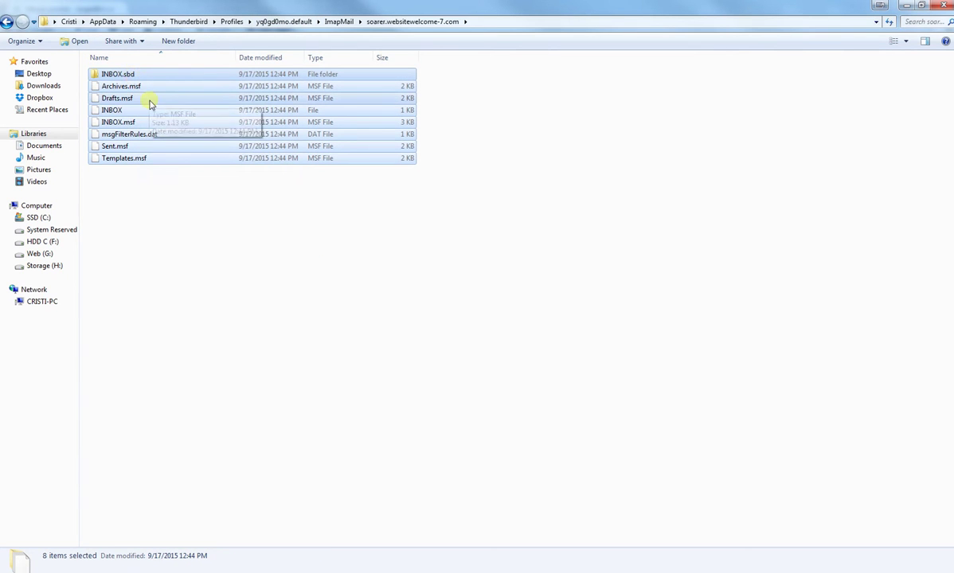
right_click(149, 104)
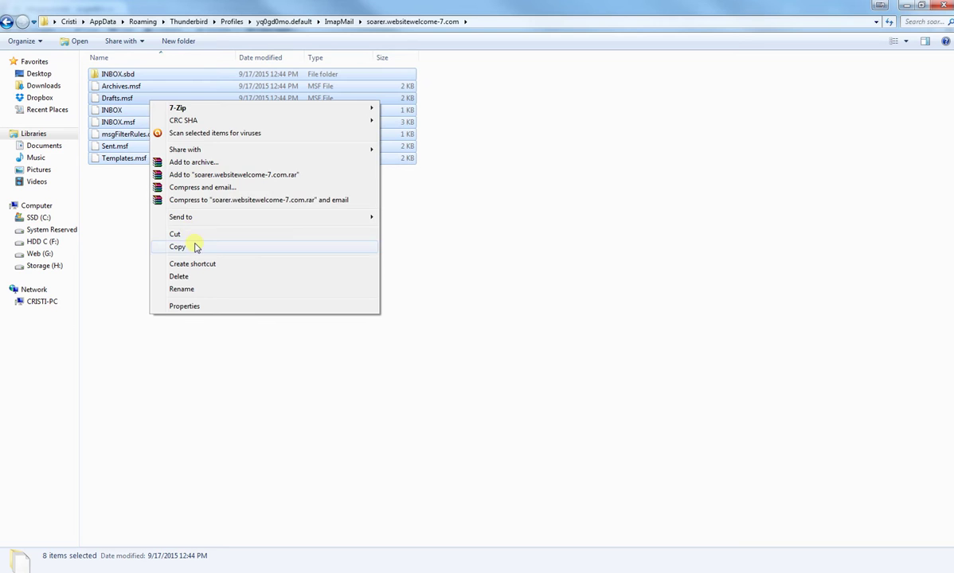
left_click(193, 306)
right_click(192, 245)
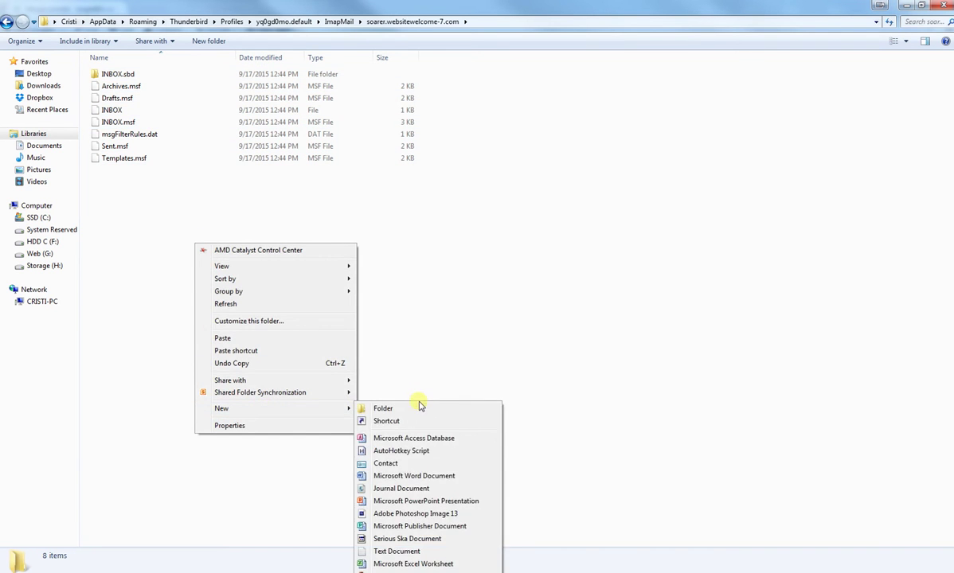
key("Escape")
key("Escape")
Step: Create a bkp folder, paste the mail files into it, and return to the parent folder
right_click(245, 322)
mouse_move(356, 486)
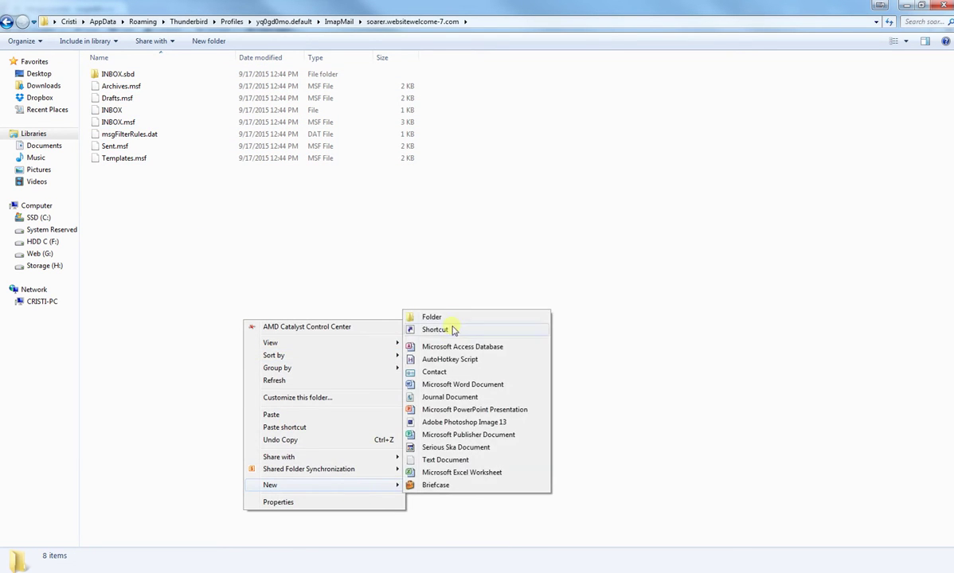
left_click(430, 310)
type("bk")
key("Return")
key("Return")
key("ctrl+v")
left_click(433, 313)
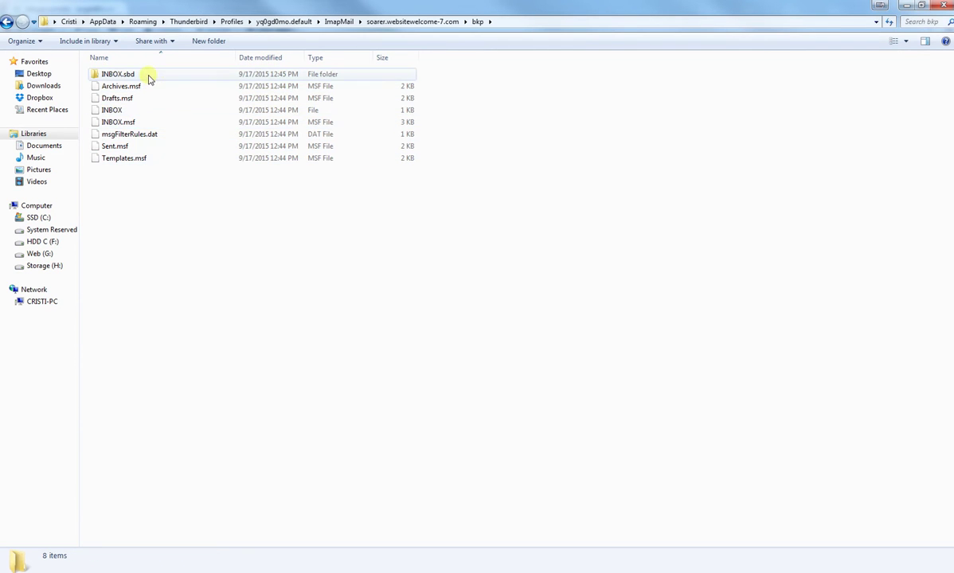
left_click(5, 24)
key("alt+Tab")
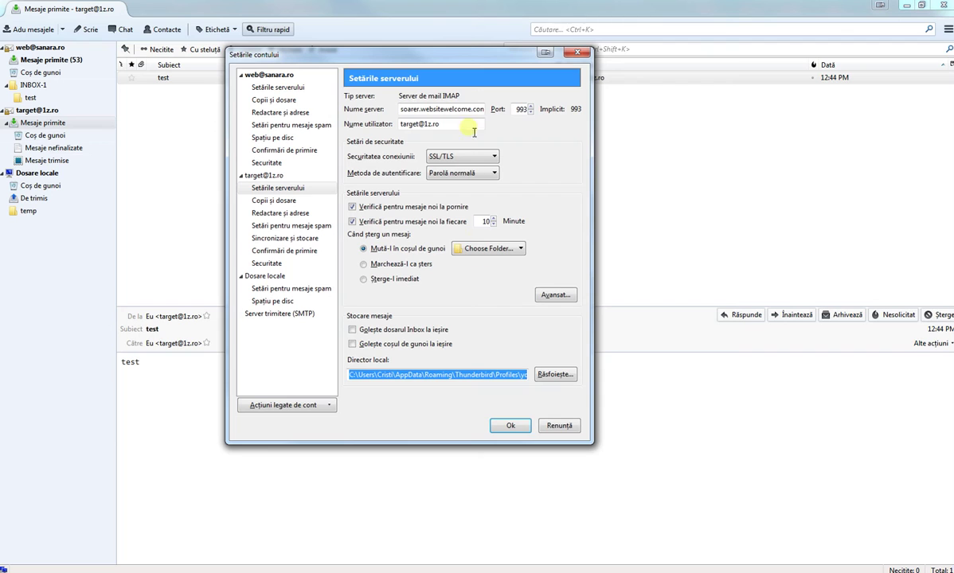
left_click(559, 426)
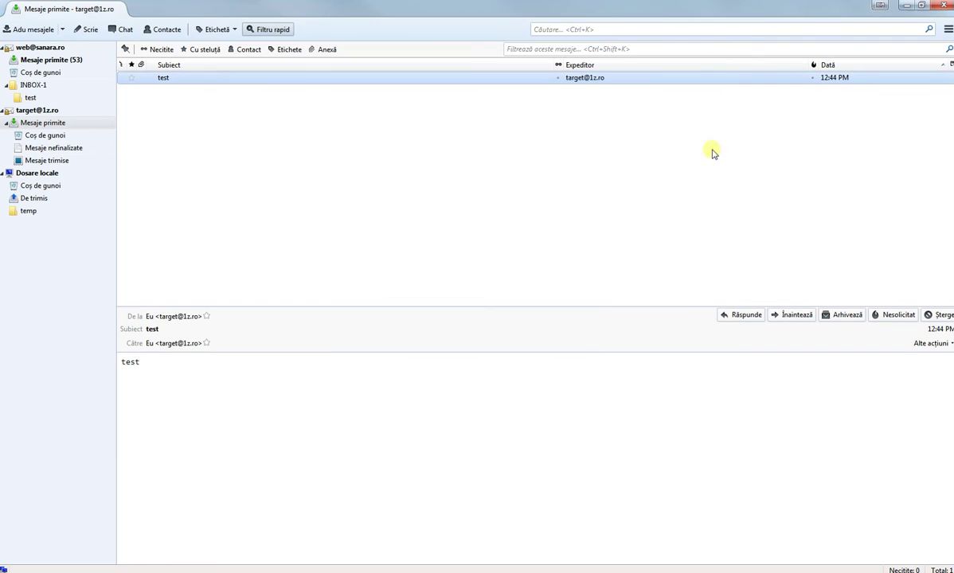
left_click(947, 29)
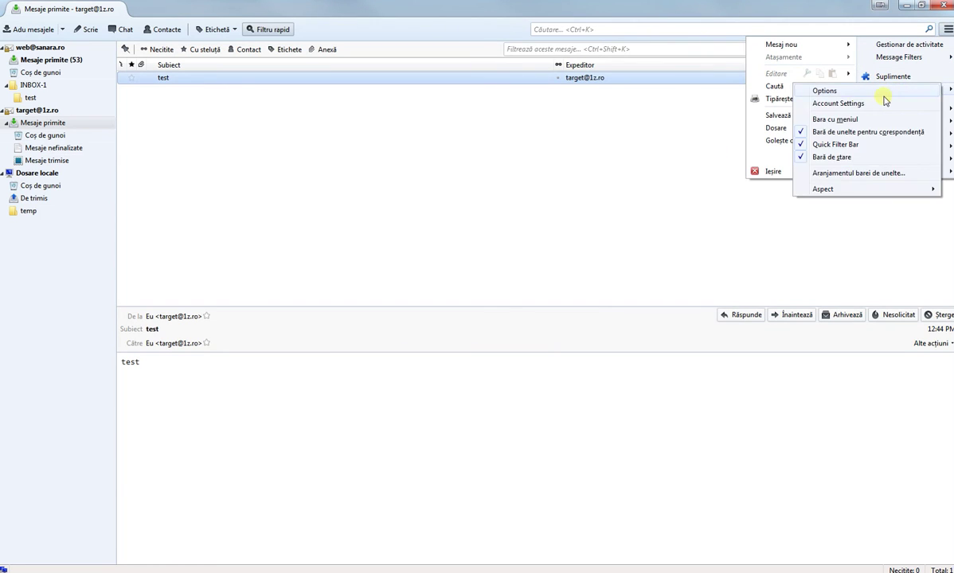
left_click(897, 102)
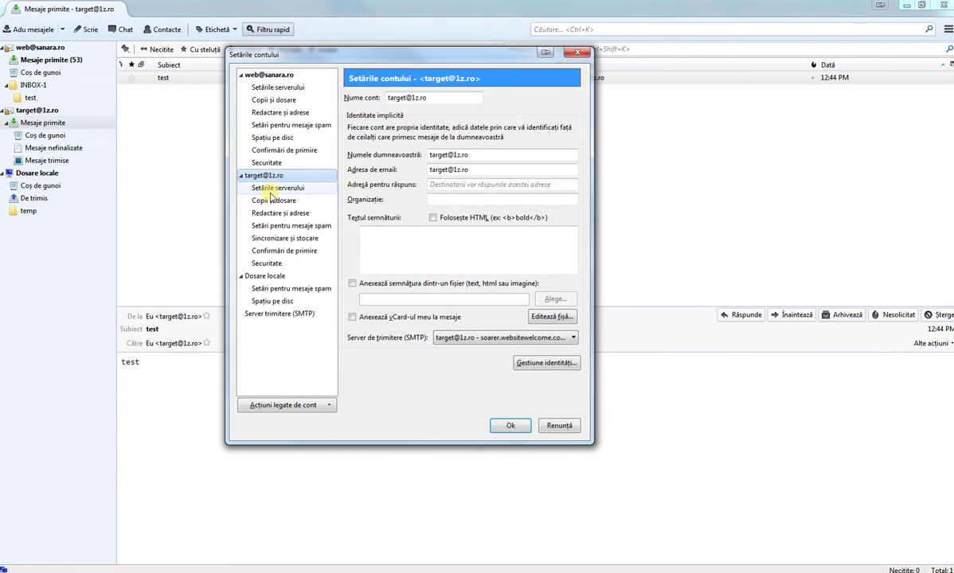
left_click(299, 406)
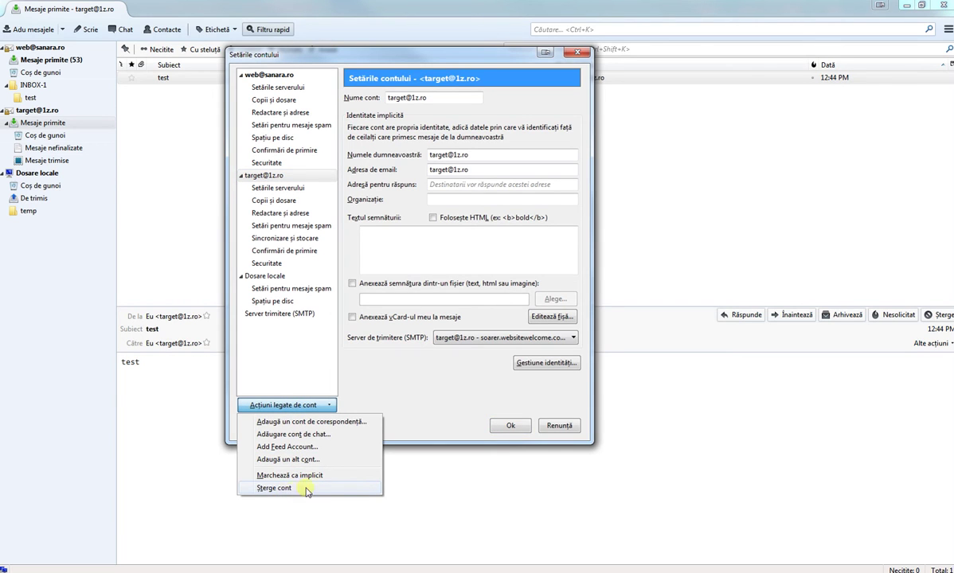
left_click(275, 488)
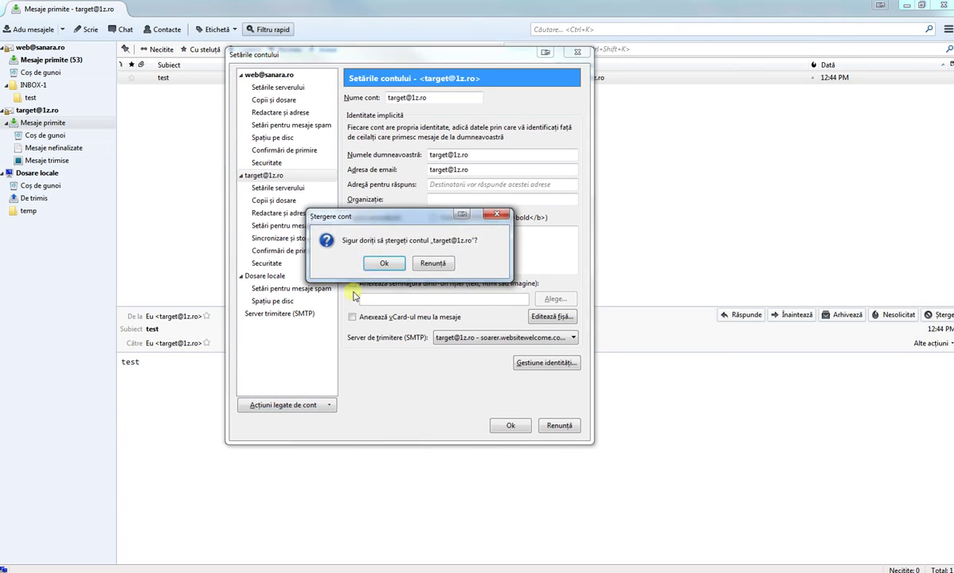
left_click(381, 265)
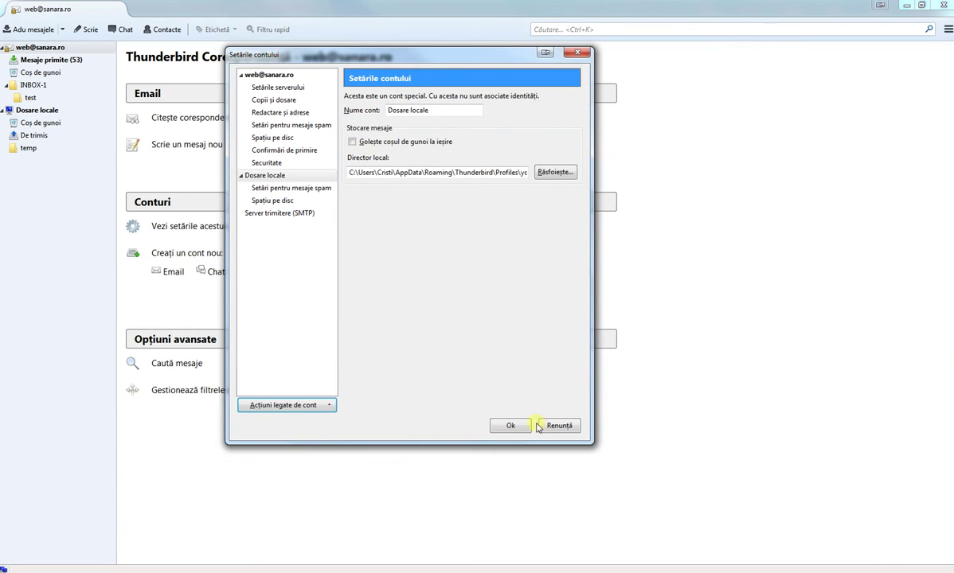
left_click(522, 425)
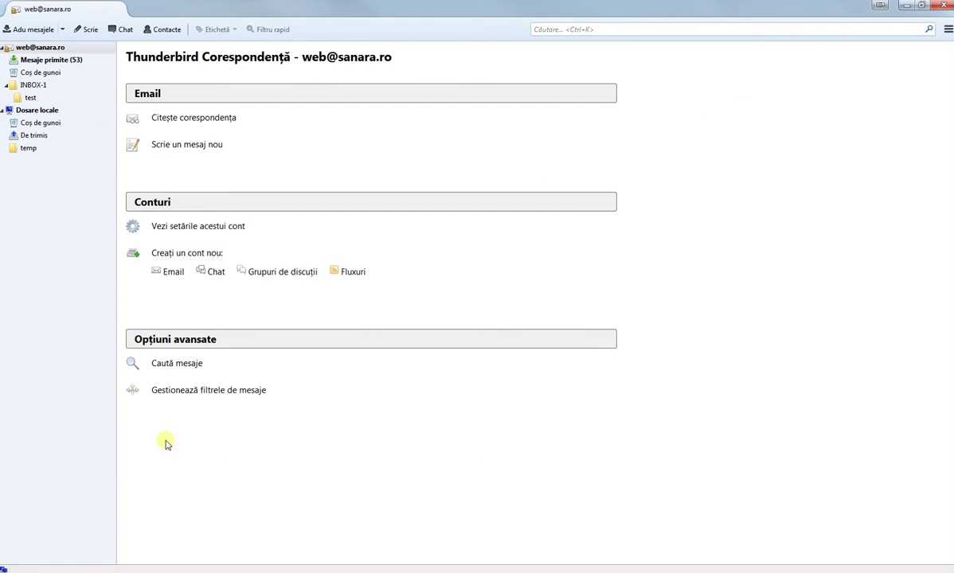
key("alt+Tab")
Step: Reload the SquirrelMail INBOX to confirm the test message is still there
left_click(36, 117)
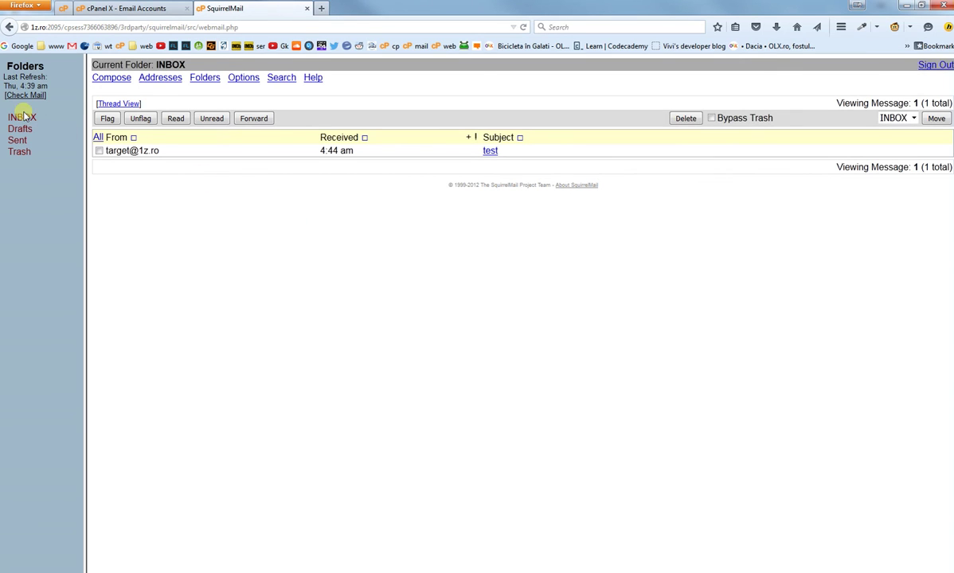
left_click(33, 118)
left_click(33, 119)
left_click(488, 152)
Step: Open Thunderbird's Account Settings from the application menu
key("alt+Tab")
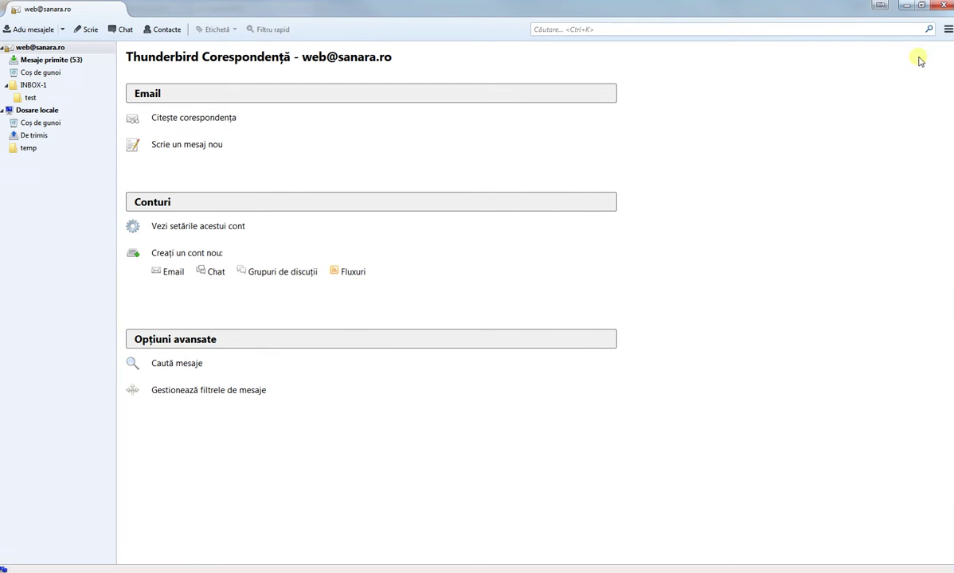
left_click(947, 28)
mouse_move(891, 90)
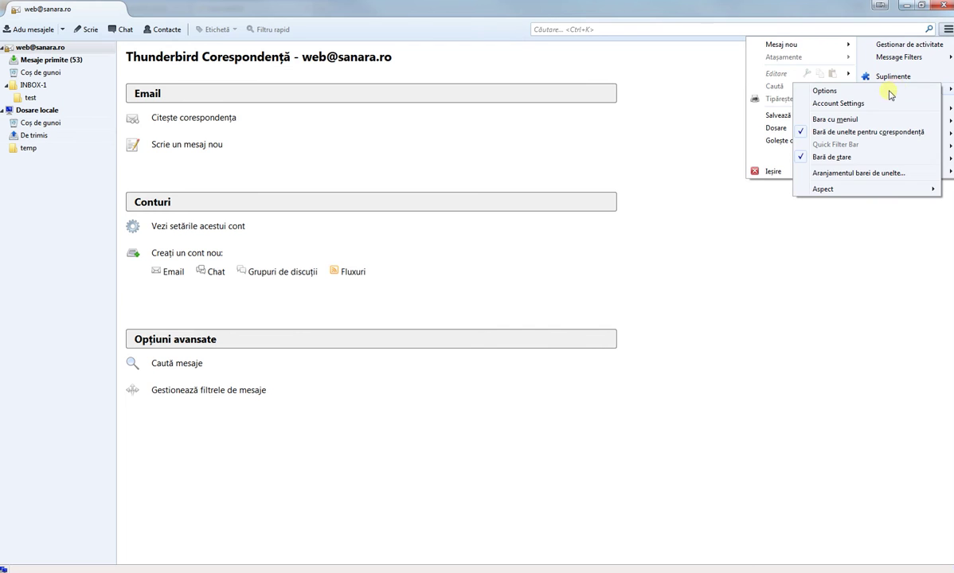
left_click(858, 106)
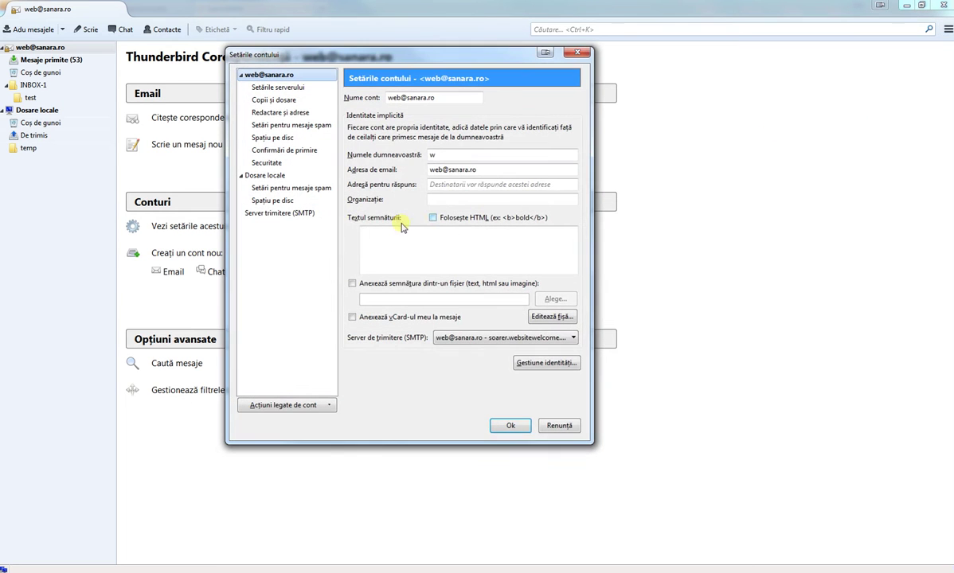
left_click(286, 406)
left_click(292, 420)
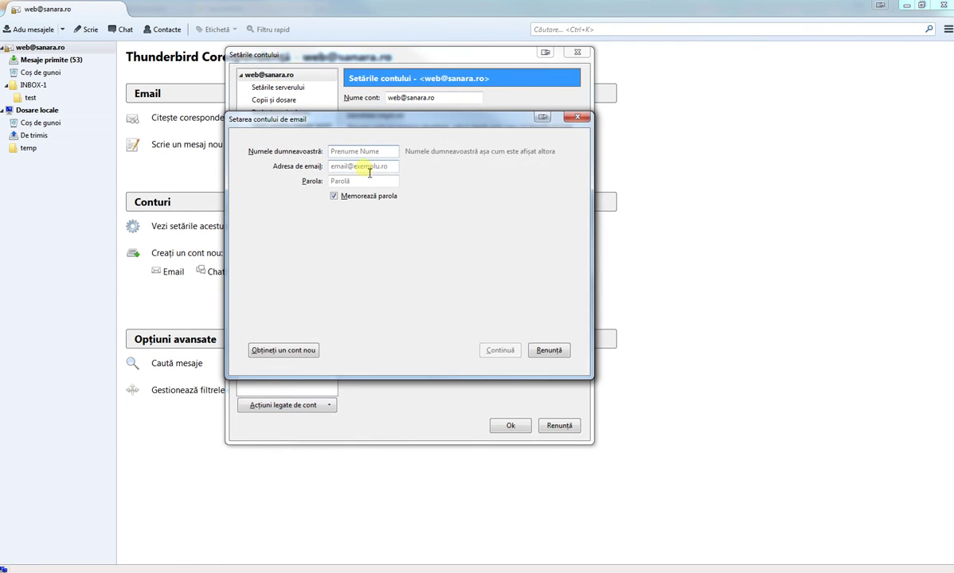
type("target")
left_click(373, 168)
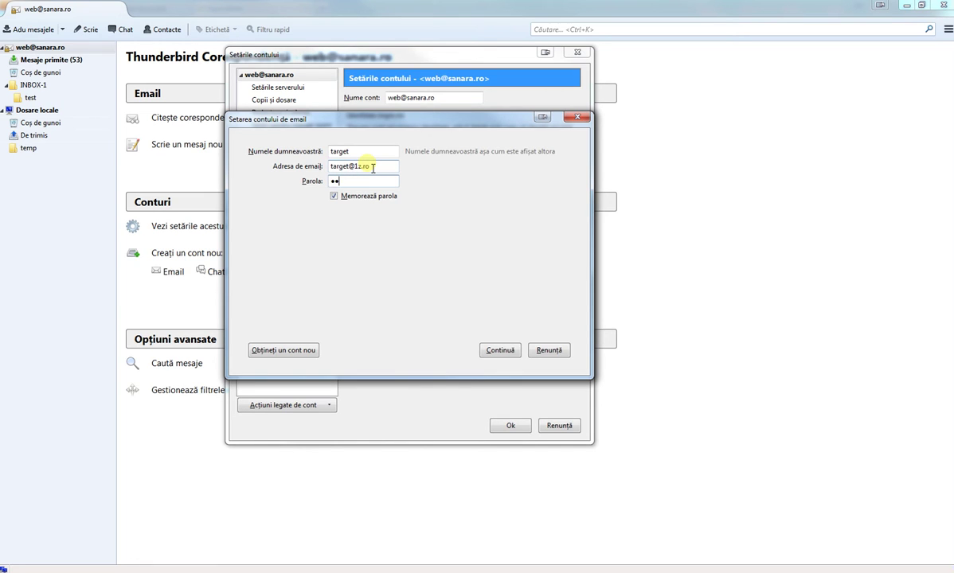
Step: Configure it manually with POP3 incoming mail, re-test, and create the account
left_click(501, 351)
left_click(363, 351)
left_click(346, 274)
left_click(328, 296)
left_click(549, 352)
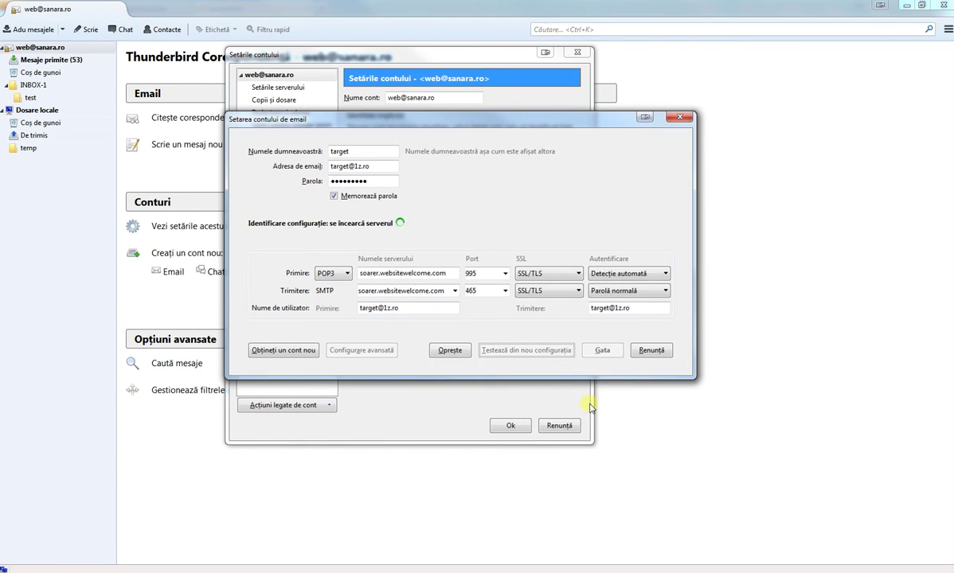
left_click(604, 351)
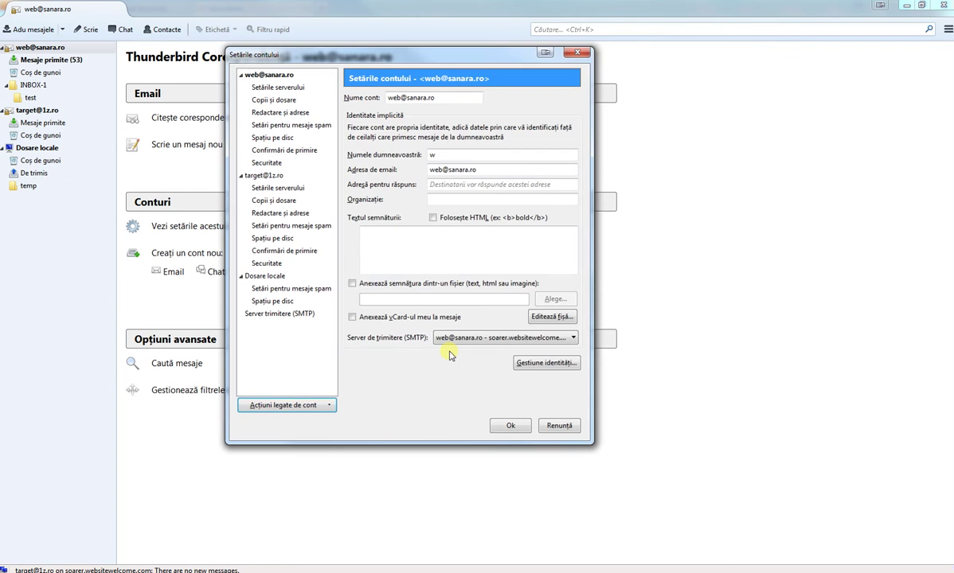
left_click(509, 427)
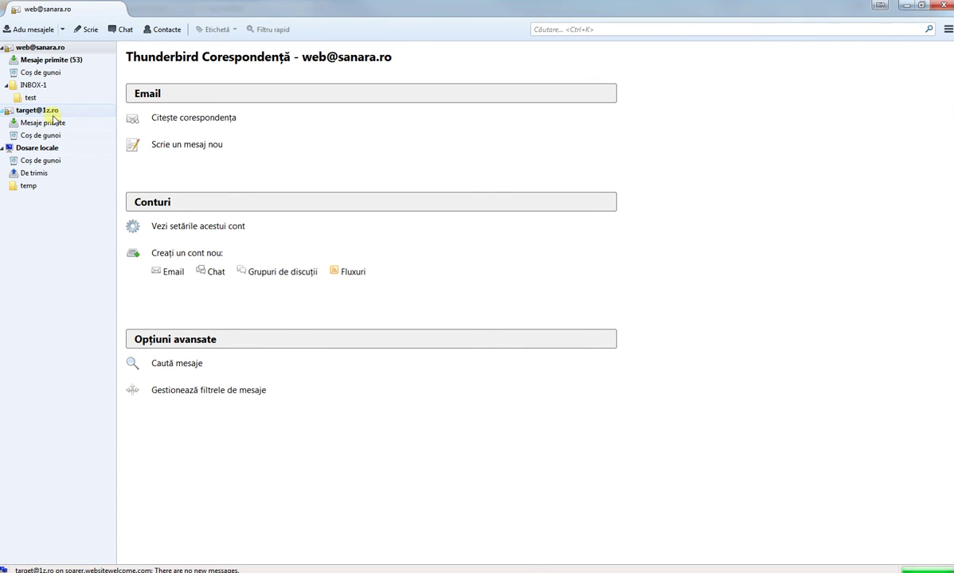
left_click(52, 111)
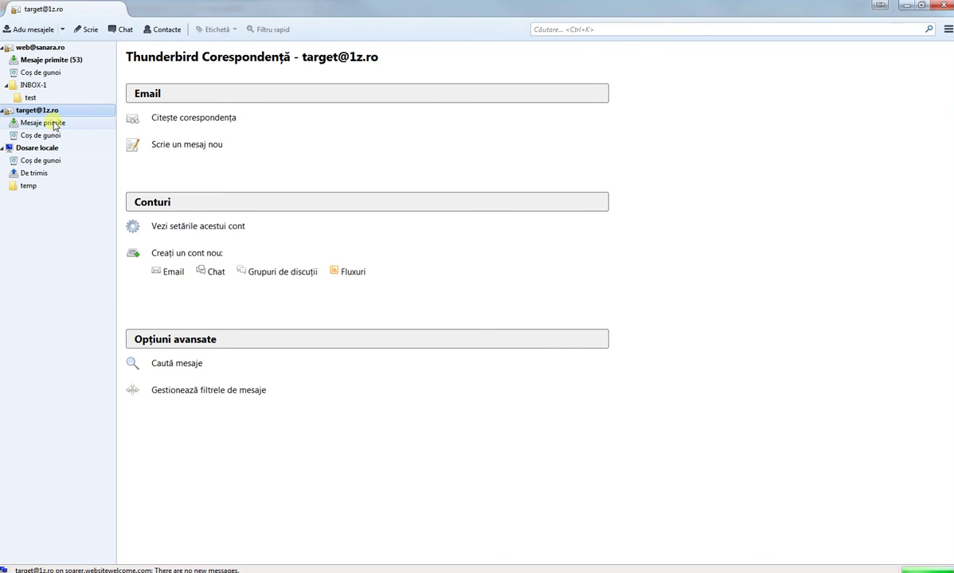
left_click(55, 125)
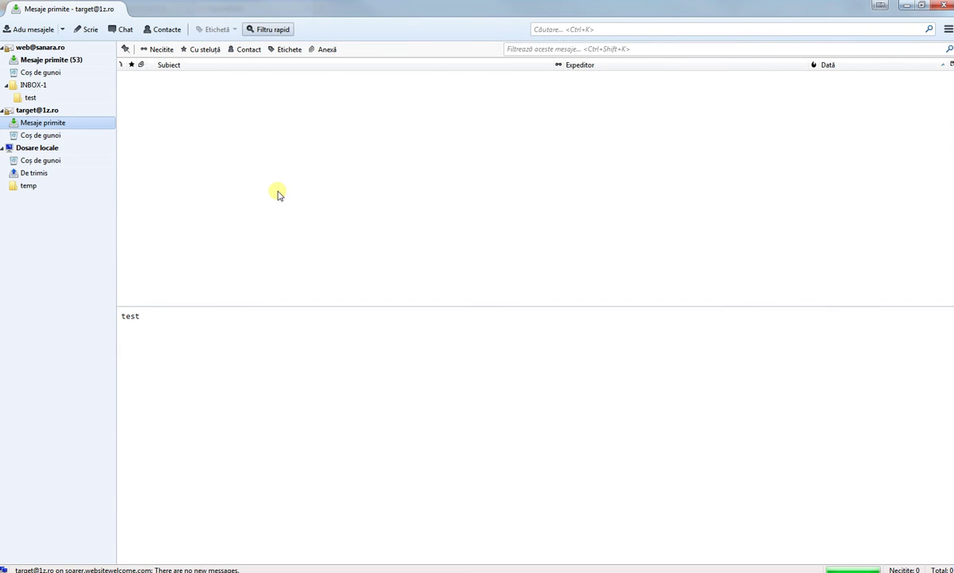
left_click(45, 29)
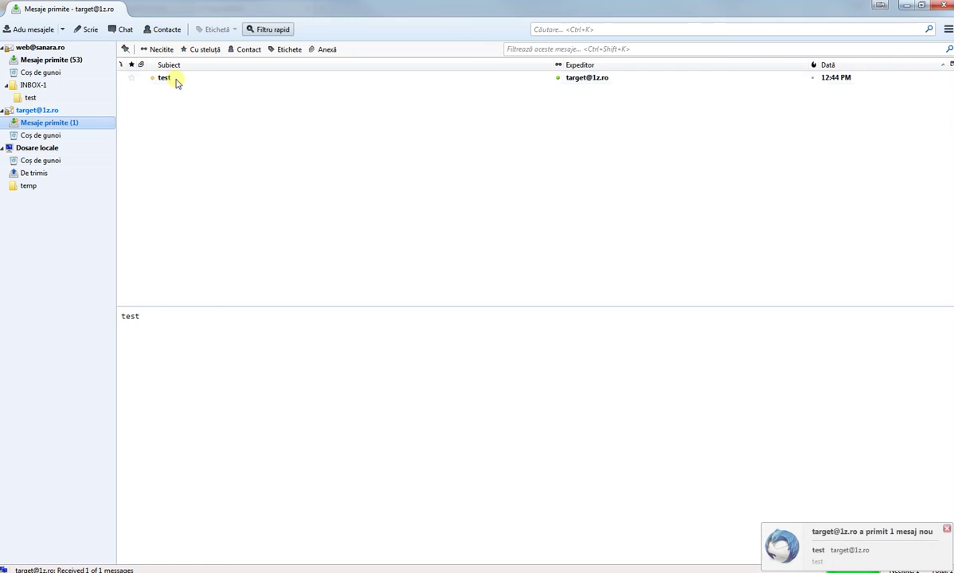
left_click(175, 78)
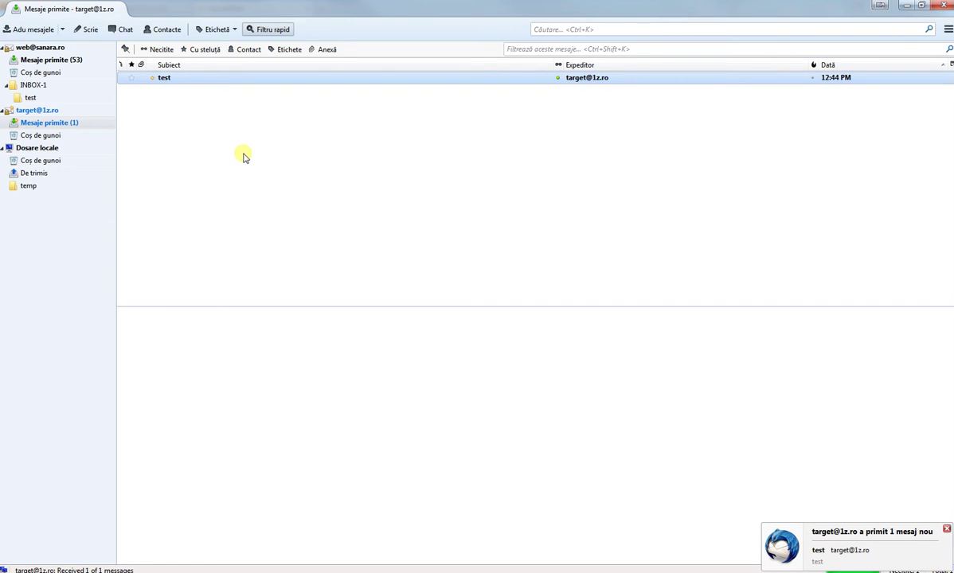
key("alt+Tab")
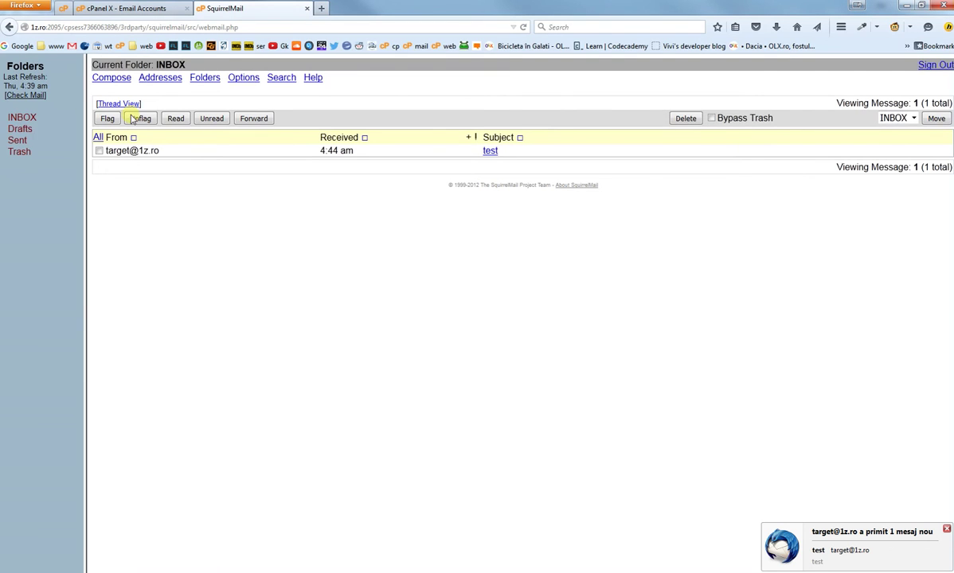
left_click(20, 117)
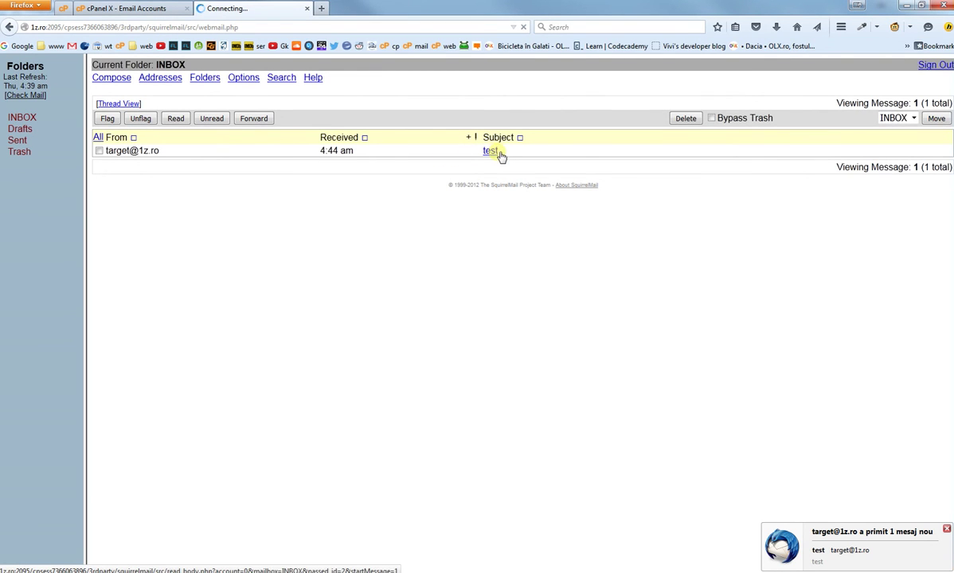
key("alt+Tab")
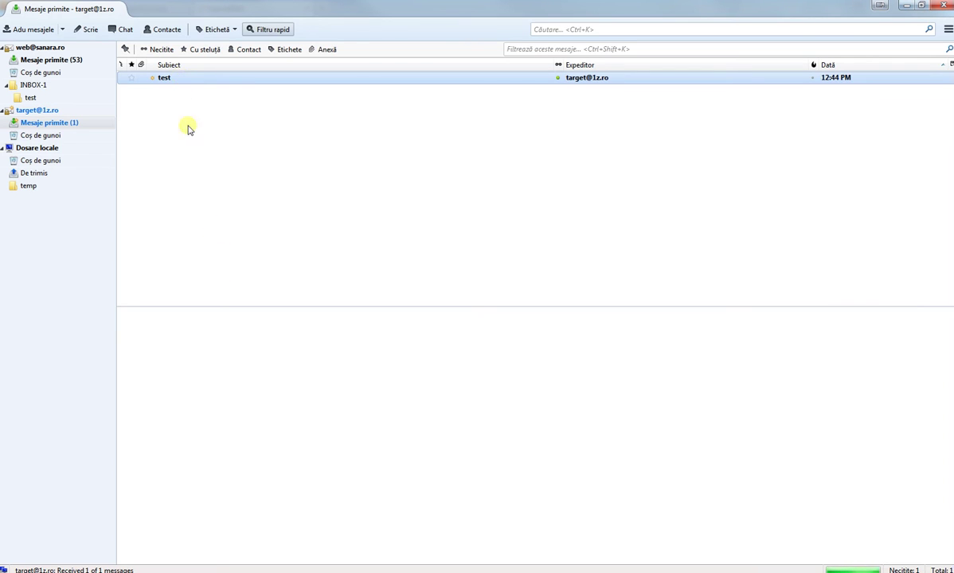
left_click(947, 29)
mouse_move(897, 93)
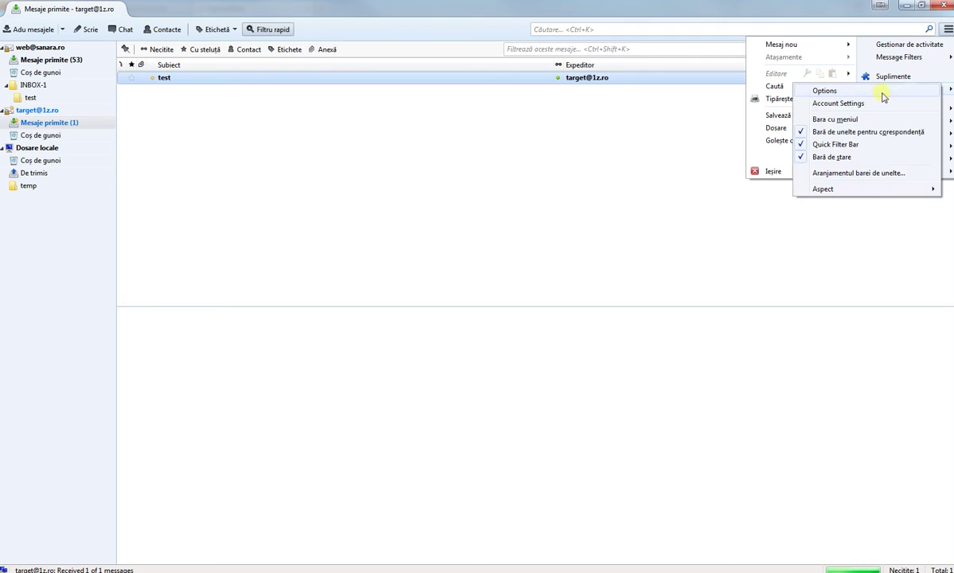
left_click(830, 104)
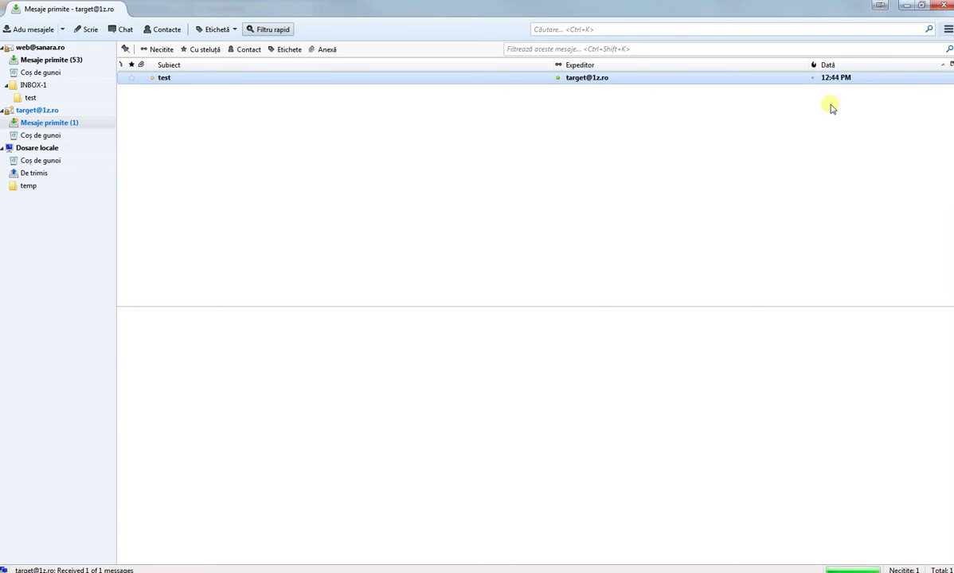
left_click(288, 189)
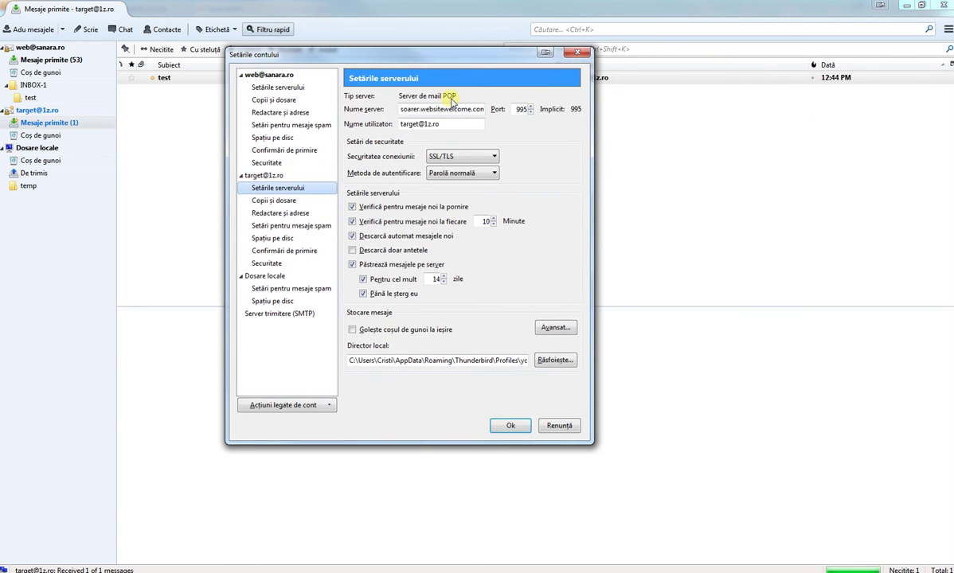
left_click(560, 426)
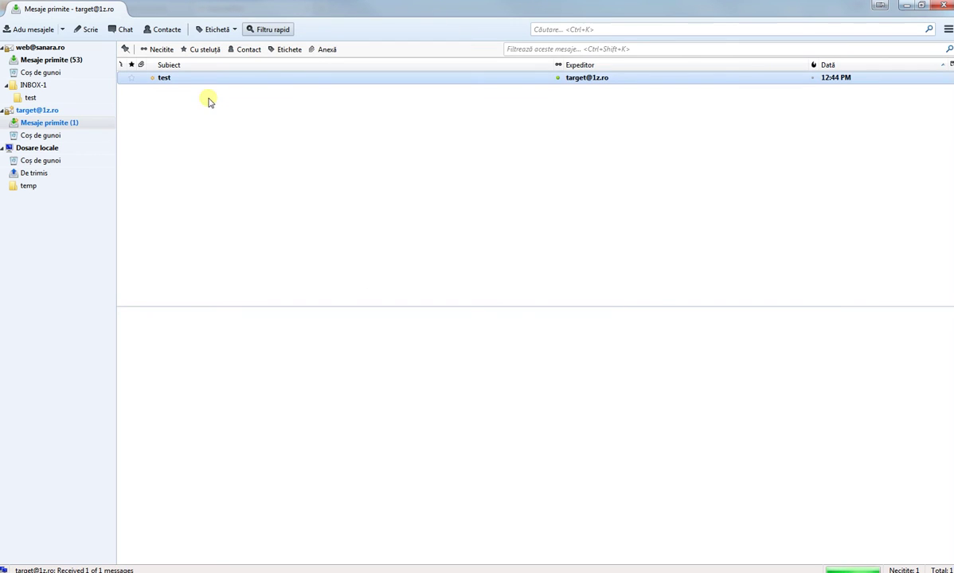
left_click(133, 570)
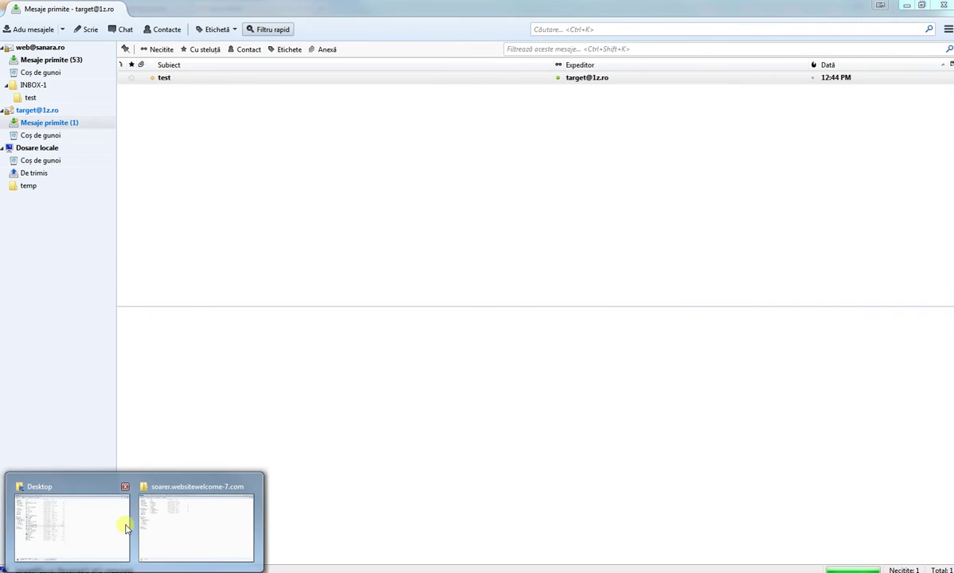
left_click(150, 141)
key("alt+Tab")
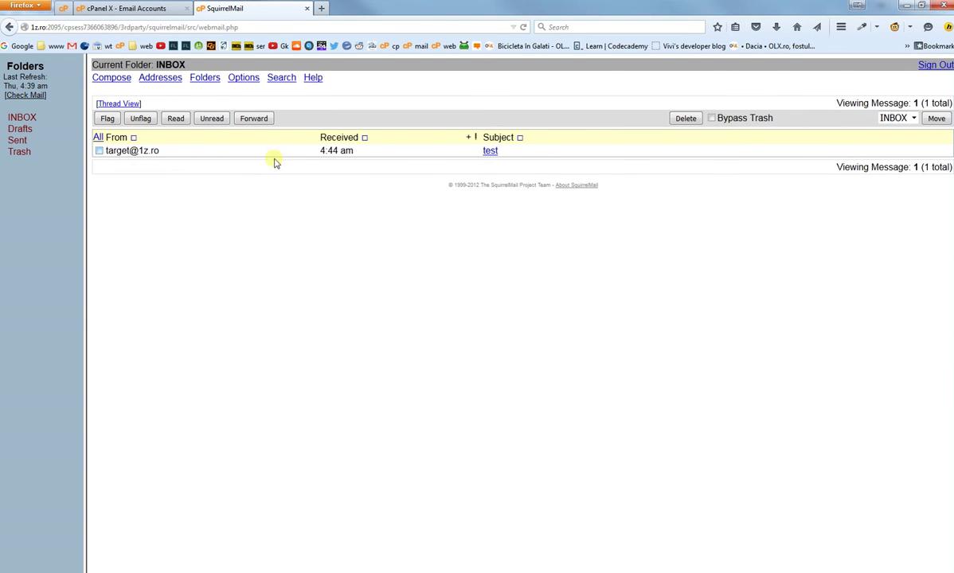
left_click(151, 568)
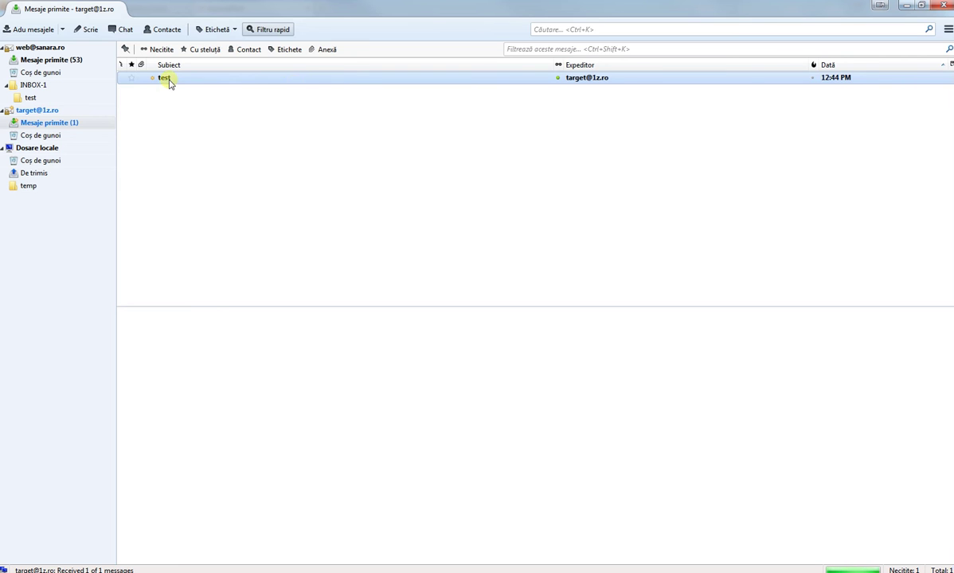
mouse_move(135, 569)
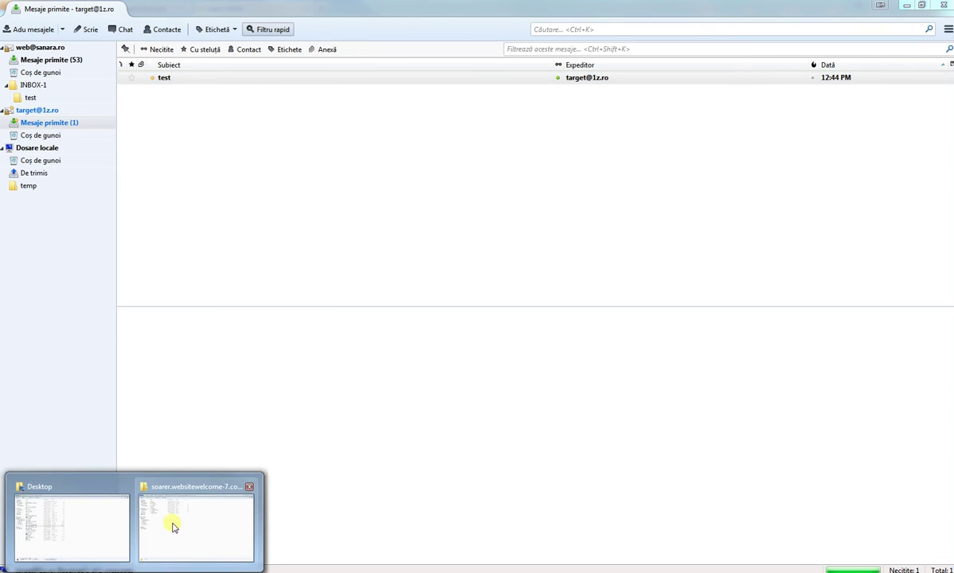
Step: Copy all eight backup items in the old IMAP mail directory's bkp folder
left_click(172, 524)
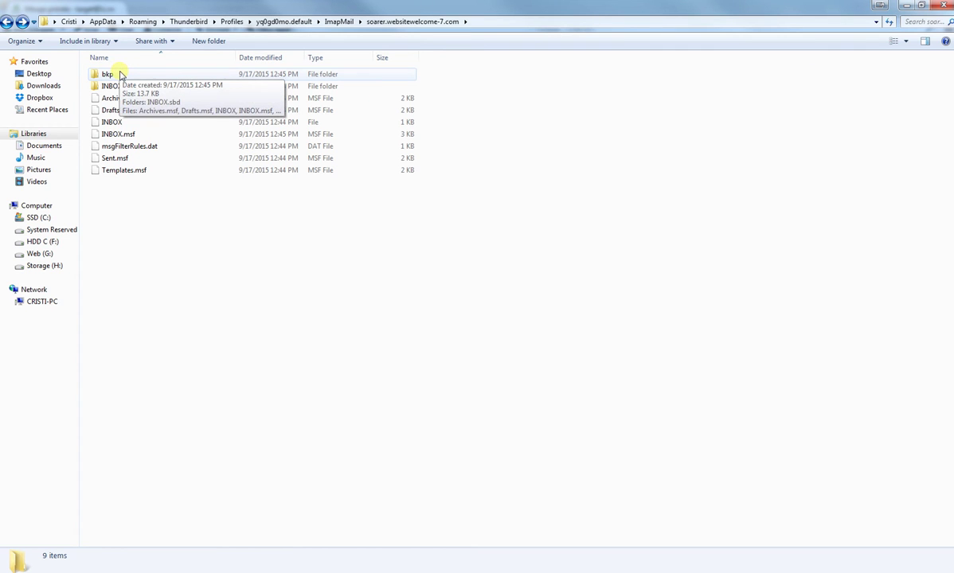
left_click(119, 568)
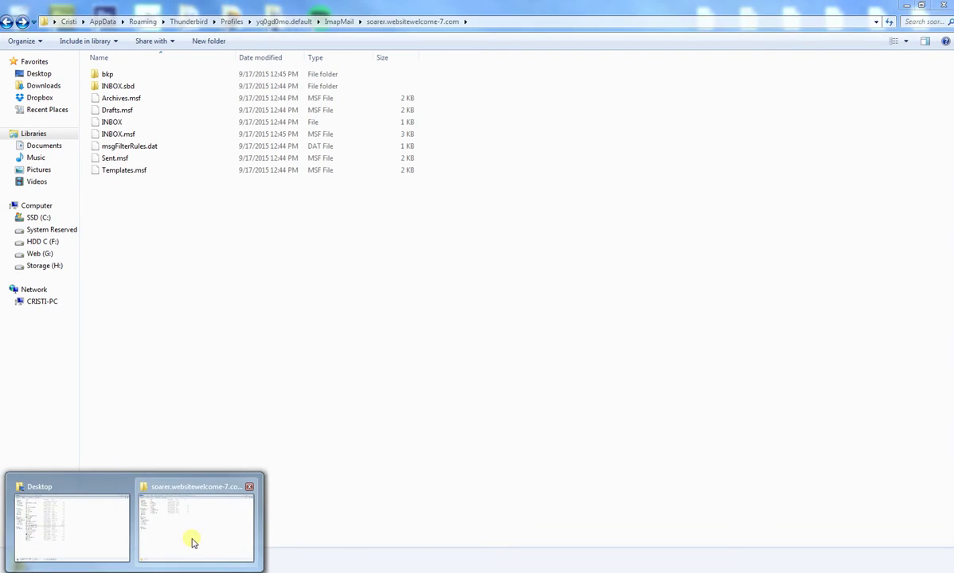
left_click(192, 539)
double_click(123, 74)
left_click_drag(195, 199, 134, 76)
right_click(133, 77)
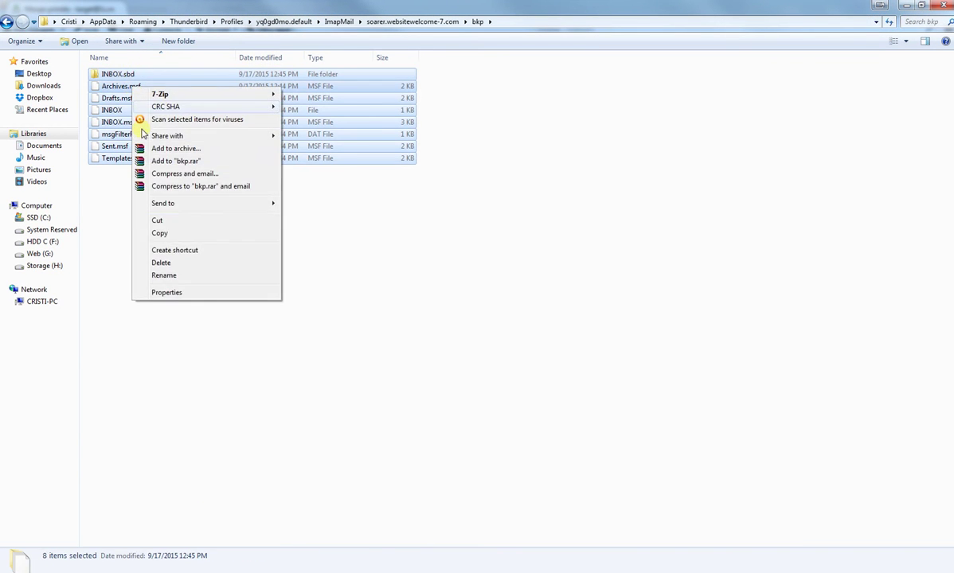
left_click(163, 228)
left_click(947, 30)
Step: Copy the new account's Director local path from its server settings (Setările serverului)
mouse_move(907, 89)
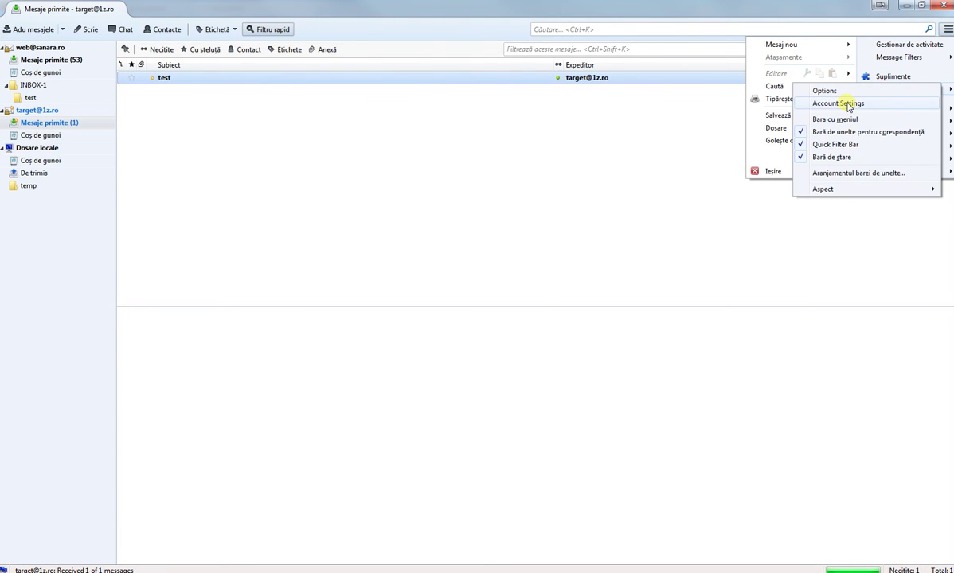
left_click(844, 100)
left_click(278, 188)
left_click_drag(477, 362, 525, 363)
right_click(513, 366)
left_click(531, 398)
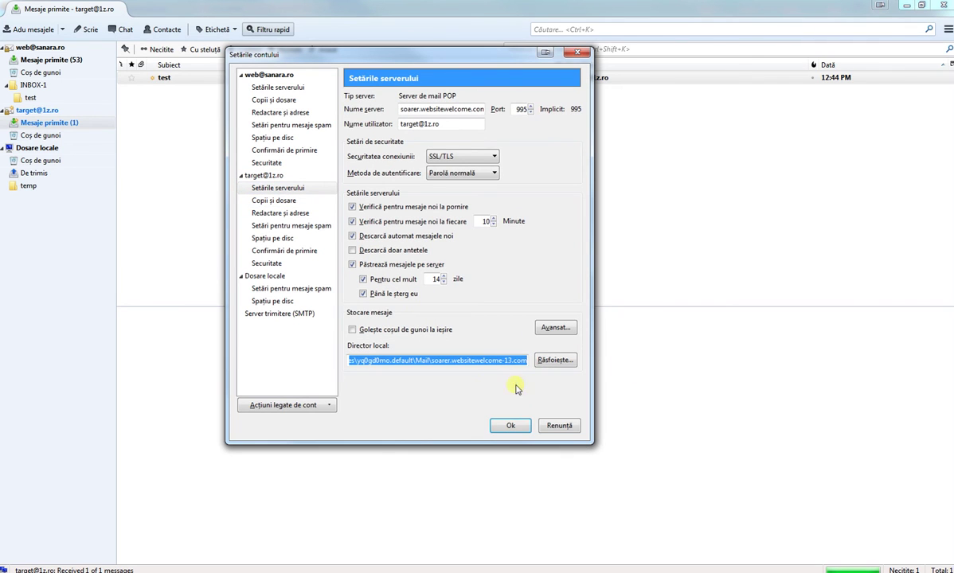
left_click(493, 362)
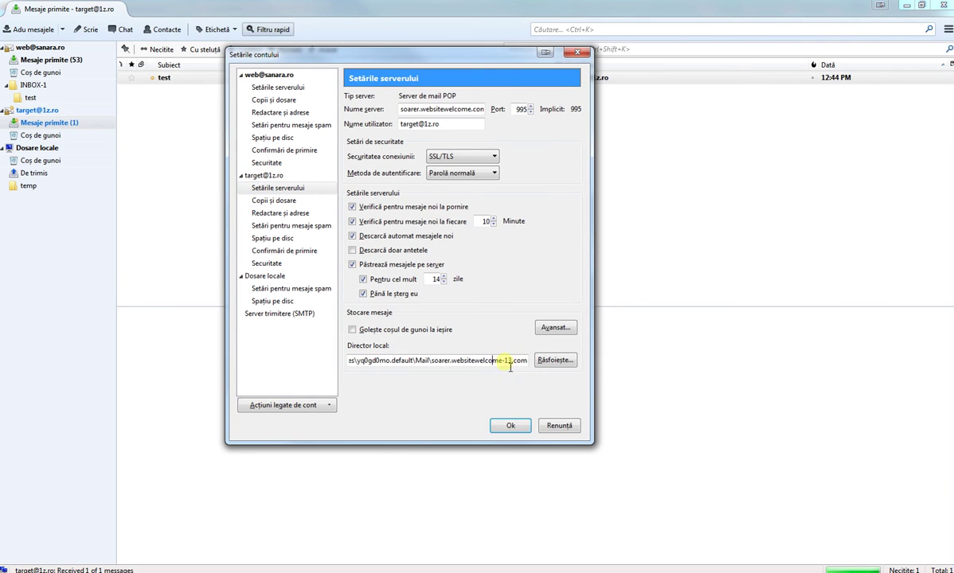
right_click(516, 366)
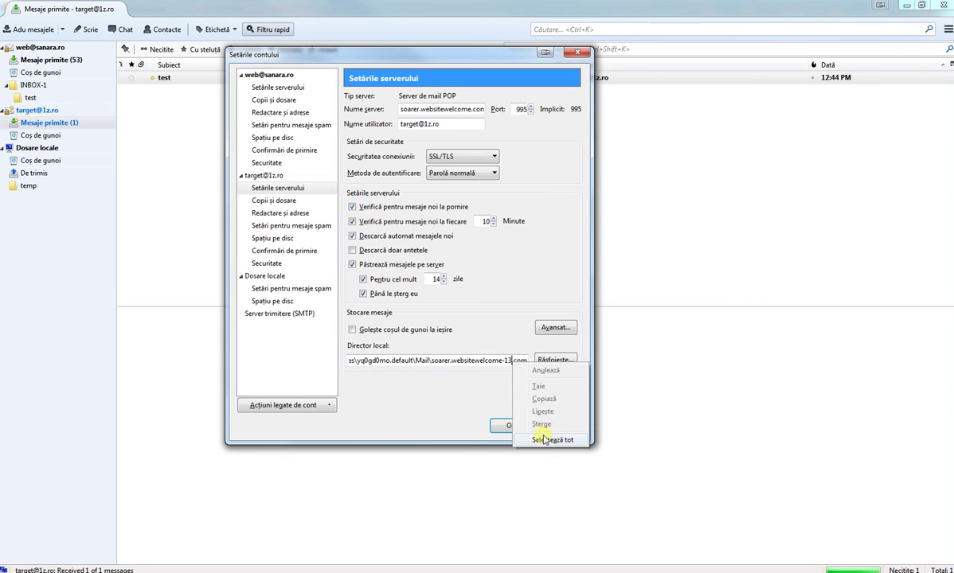
left_click(509, 412)
Step: Open the soarer.websitewelcome-13.com mail folder in a new Explorer window, then return to Account Settings
right_click(48, 572)
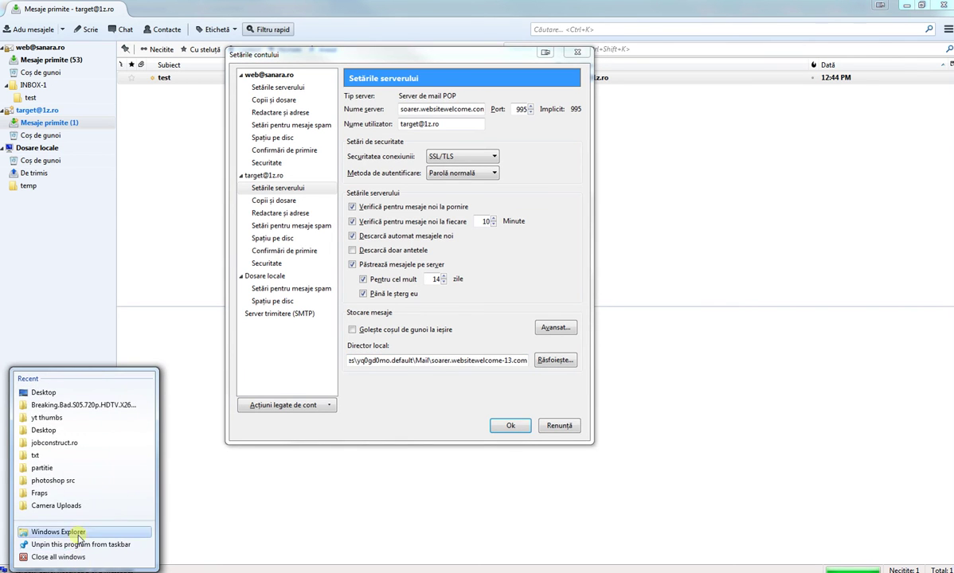
left_click(74, 530)
left_click(228, 27)
key("ctrl+v")
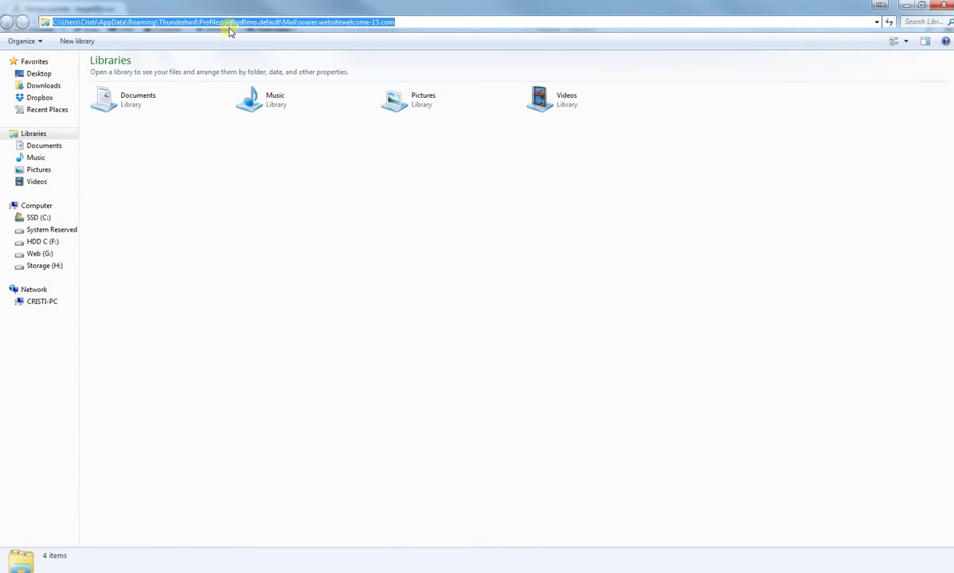
key("Return")
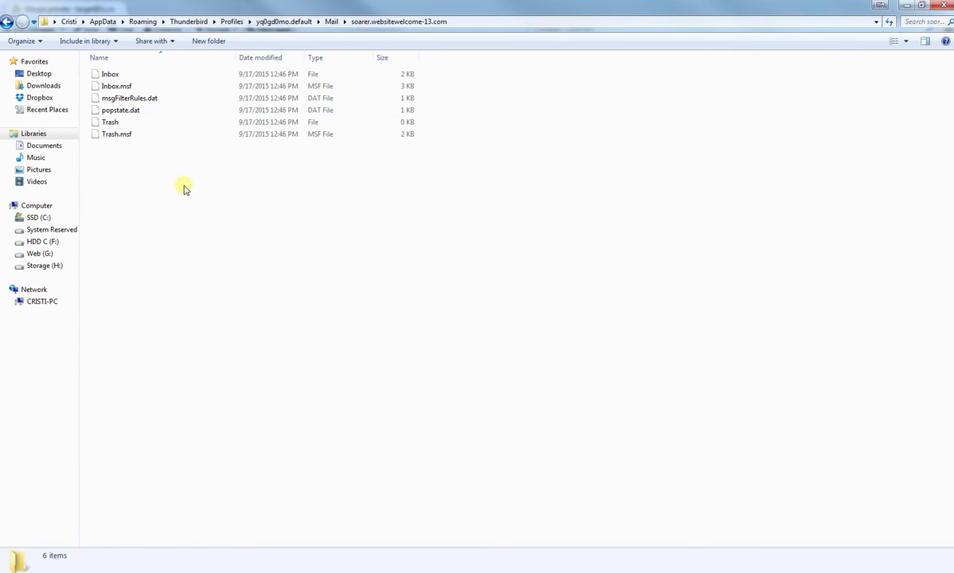
right_click(183, 186)
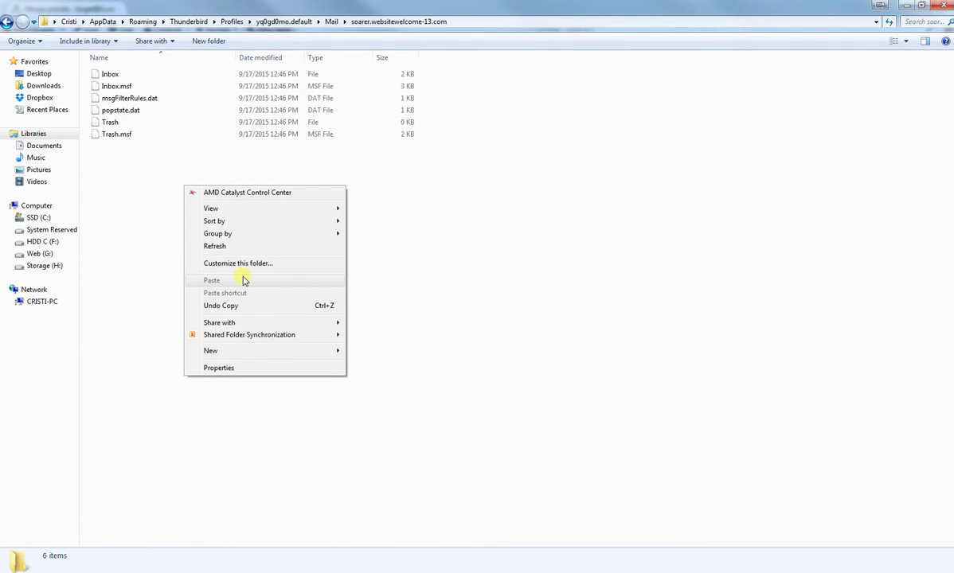
left_click(443, 247)
left_click(124, 568)
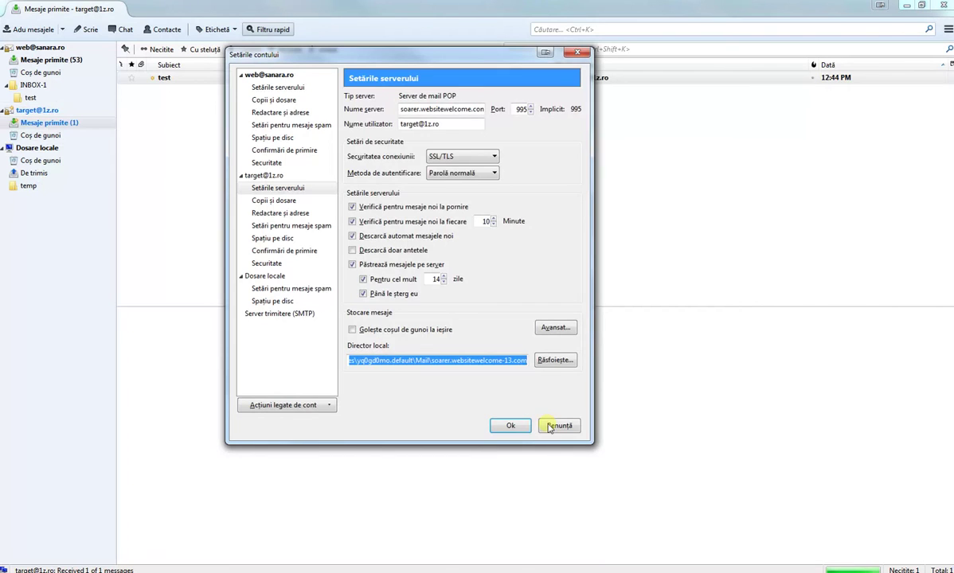
Step: Cancel Account Settings with Renunță and select the new account's Mesaje primite inbox
left_click(549, 427)
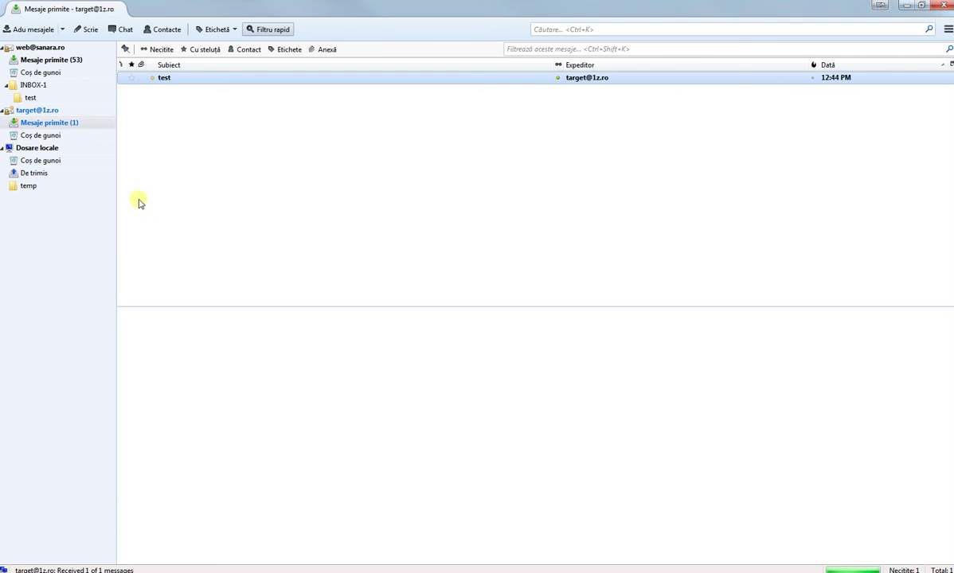
left_click(58, 124)
Step: Copy the eight selected backup items in the bkp folder window again
left_click(251, 528)
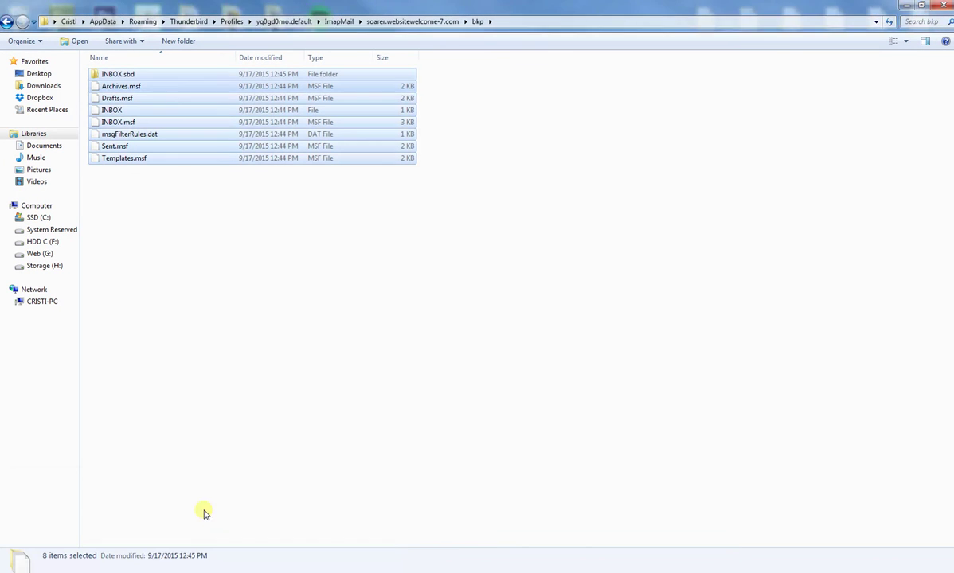
right_click(165, 102)
left_click(207, 245)
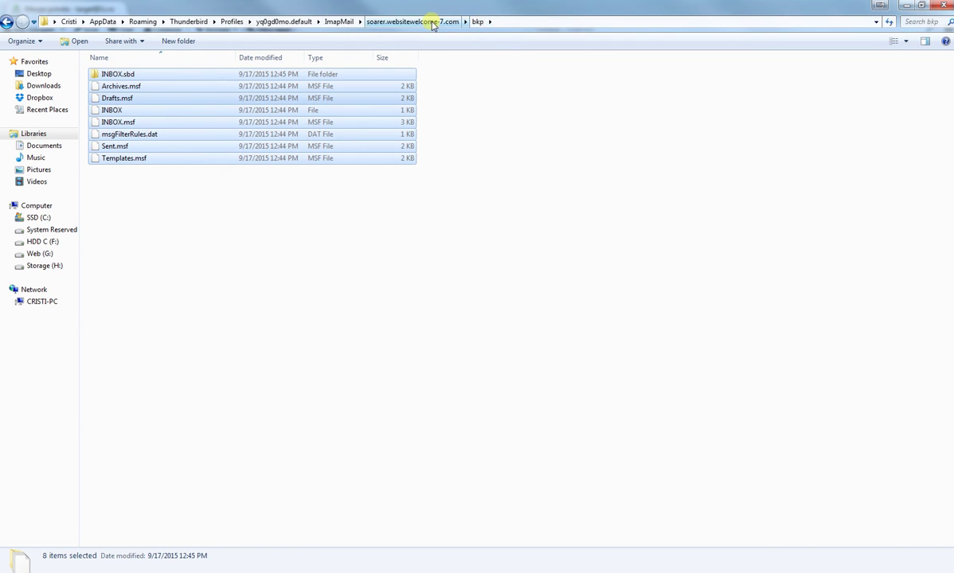
Step: Bring up the soarer.websitewelcome-13.com folder and check its paste options, then return to Thunderbird
left_click(195, 568)
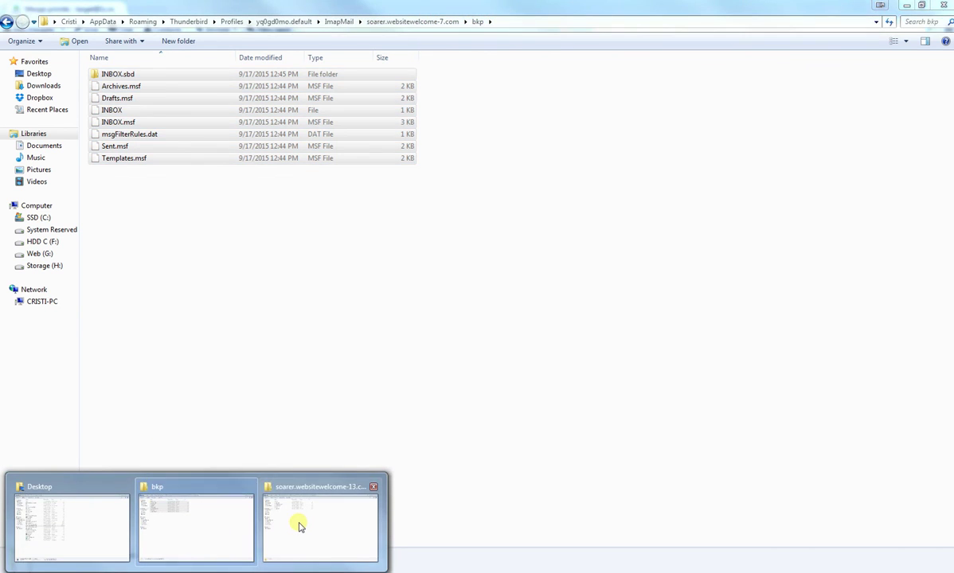
left_click(299, 526)
right_click(304, 250)
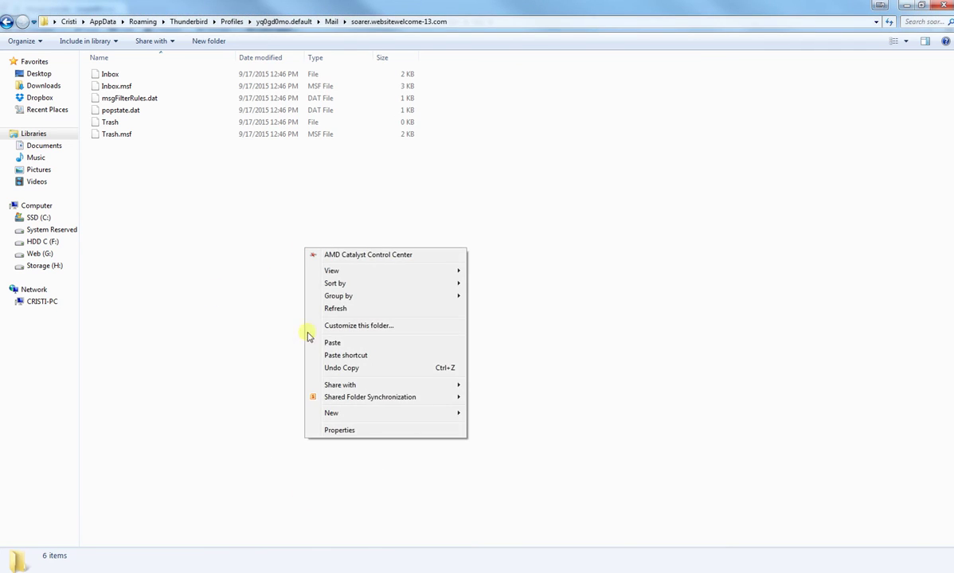
left_click(188, 193)
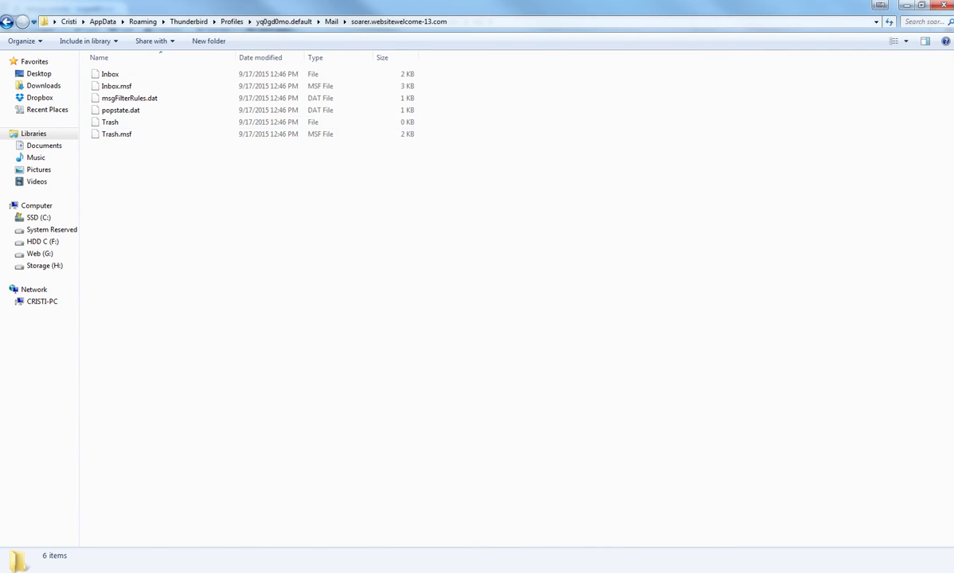
key("alt+Tab")
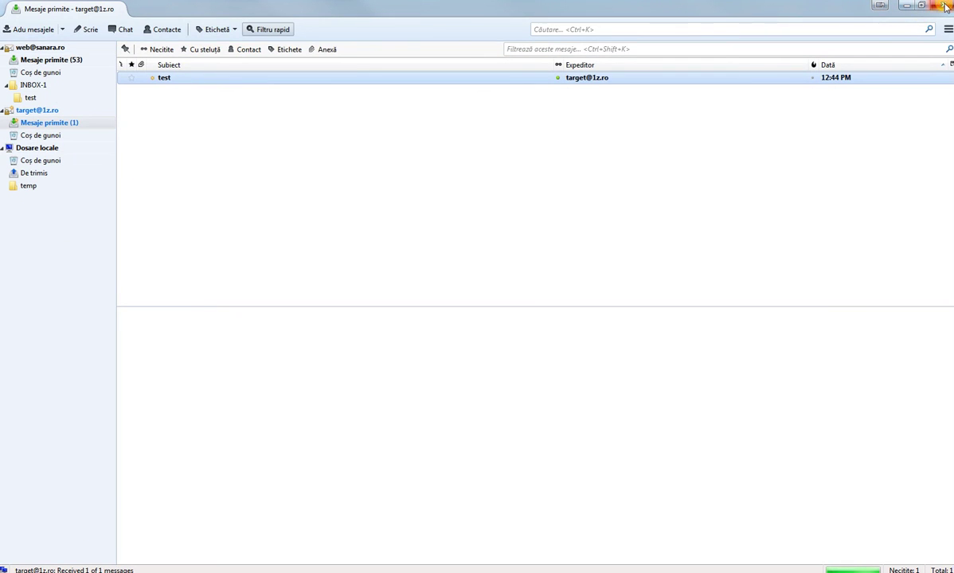
Step: Close Thunderbird and relaunch Mozilla Thunderbird from the Start menu
left_click(943, 8)
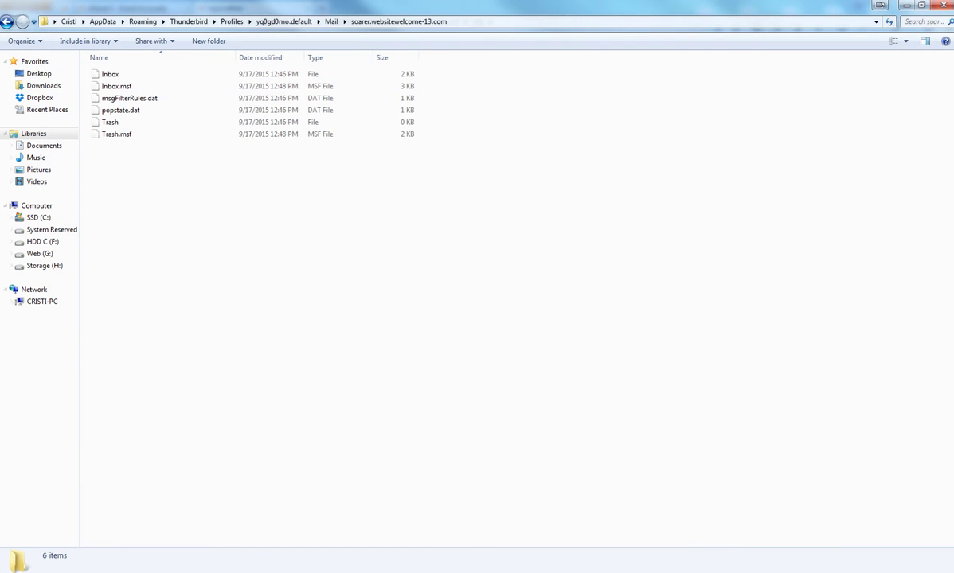
key("super")
left_click(477, 410)
key("super")
left_click(135, 432)
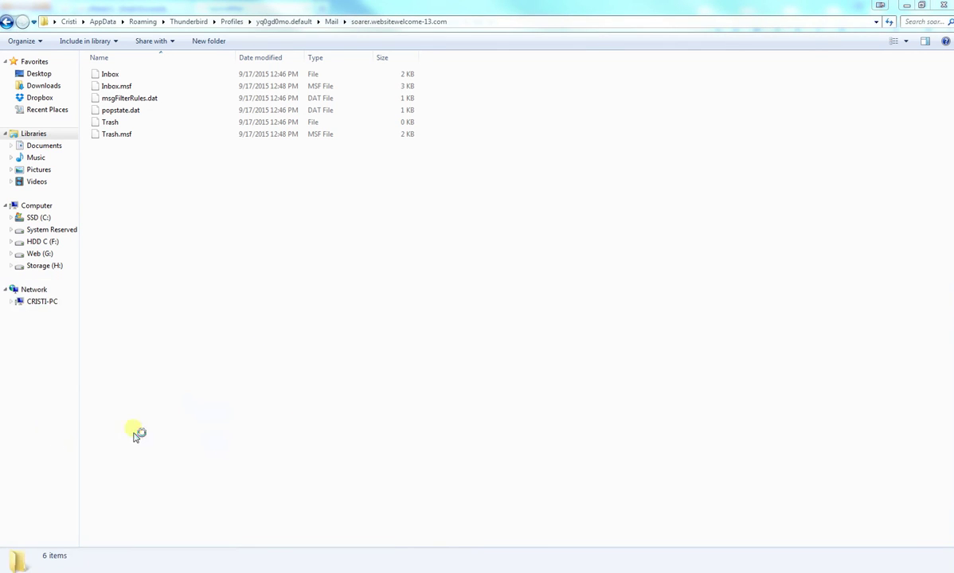